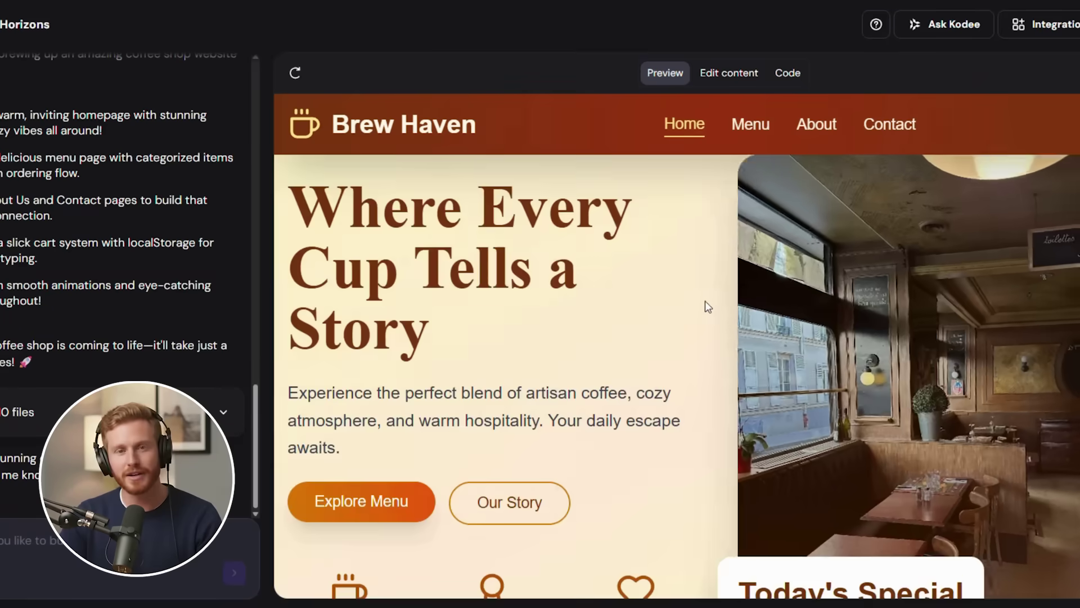
Step: Open the Menu page in the Brew Haven site preview
{"action": "left_click", "coordinate": [715, 153]}
Step: Scroll down the Brew Haven Menu page in the preview
{"action": "scroll", "coordinate": [901, 398], "scroll_direction": "down", "scroll_amount": 10}
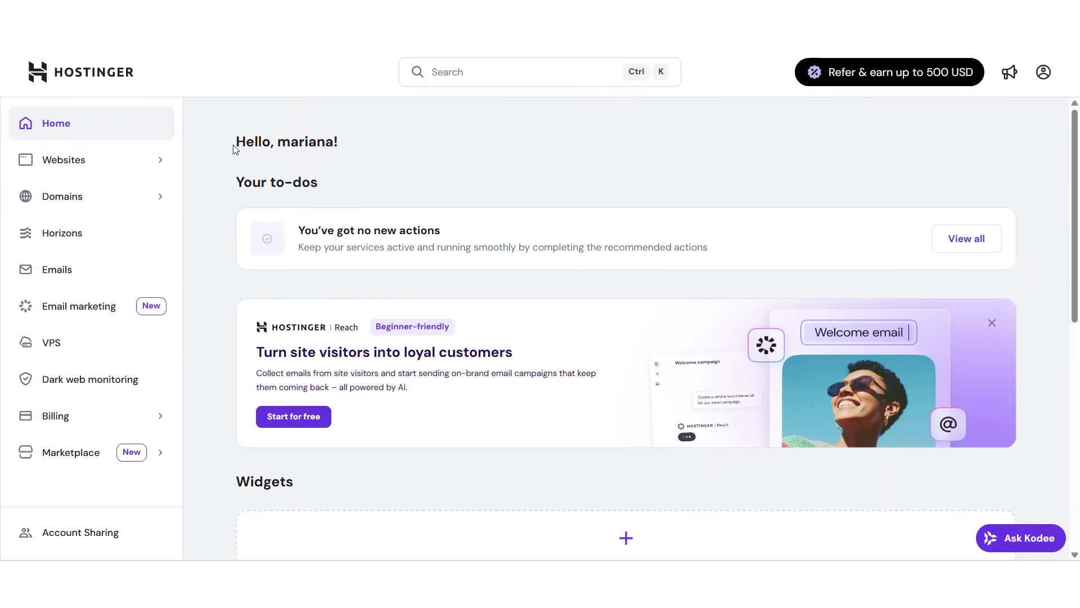
Step: Open the Horizons projects page from the hPanel sidebar, returning Home once before reopening it
{"action": "left_click_drag", "start_coordinate": [235, 146], "coordinate": [269, 153]}
{"action": "left_click", "coordinate": [251, 168]}
{"action": "left_click", "coordinate": [93, 245]}
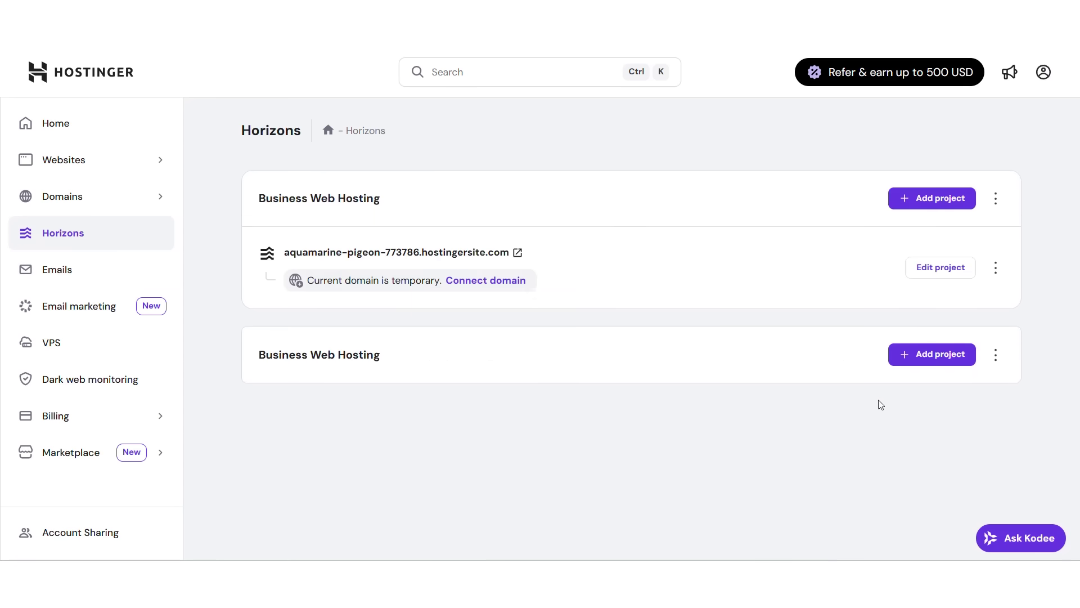
{"action": "left_click", "coordinate": [111, 125]}
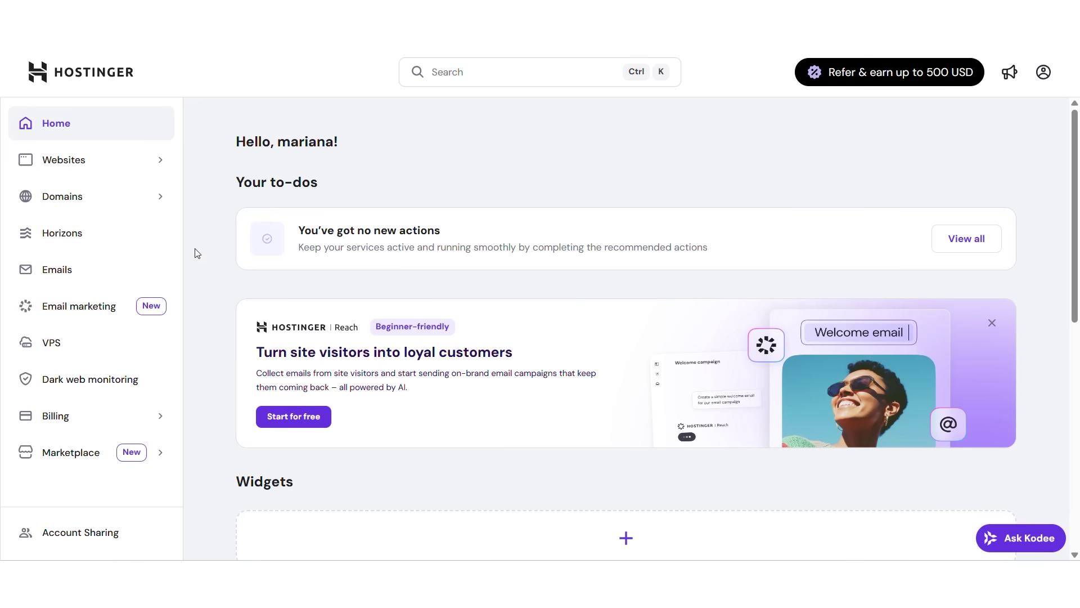
{"action": "left_click", "coordinate": [106, 236]}
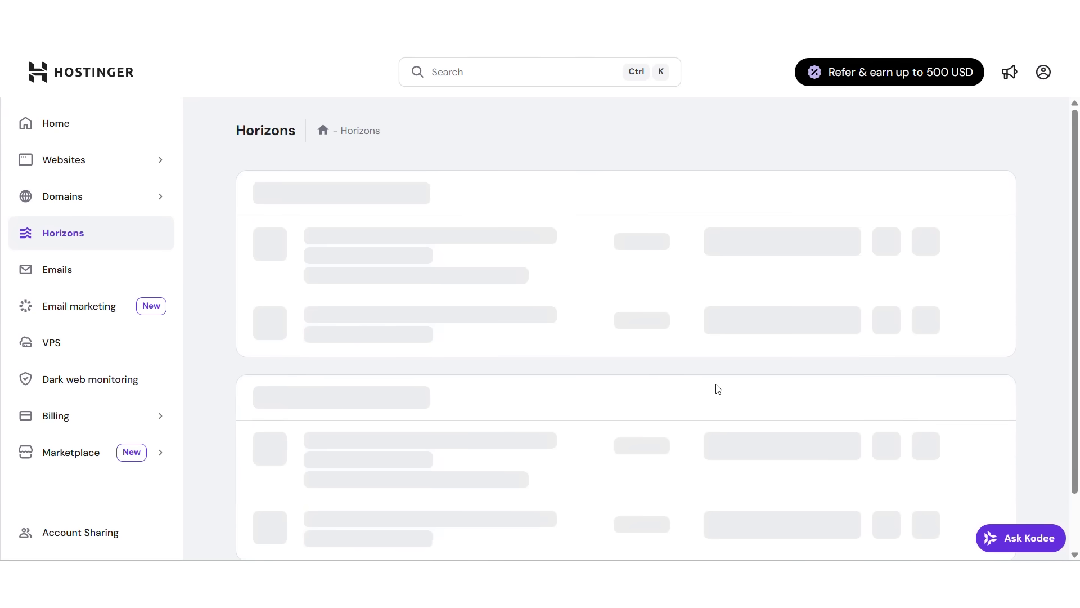
Step: Add a new project under the second Business Web Hosting plan
{"action": "left_click", "coordinate": [935, 356]}
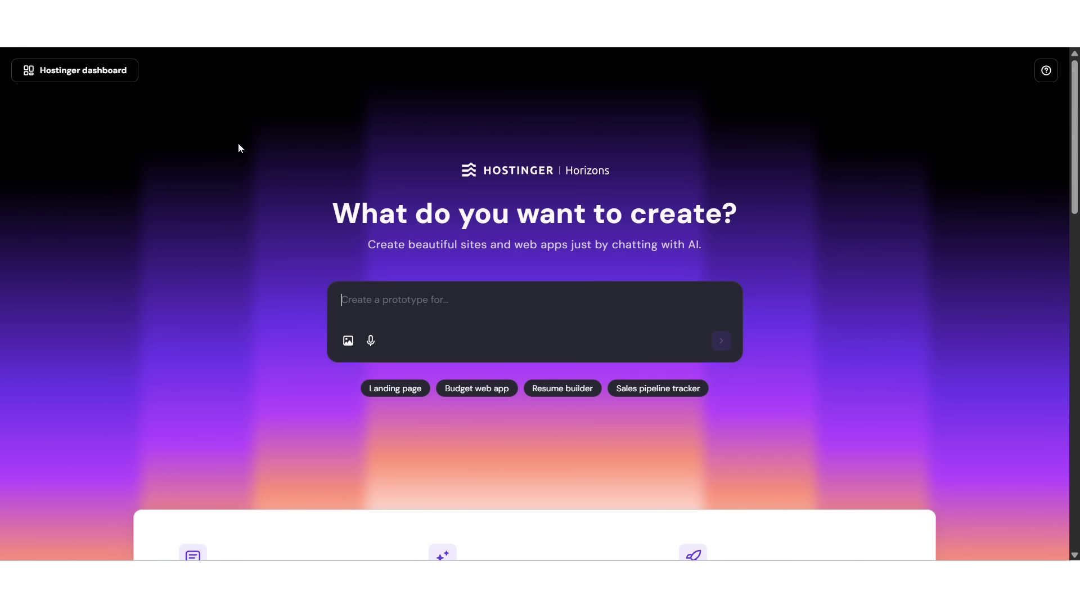
Step: Switch over to a blank ChatGPT chat
{"action": "key", "text": "ctrl+Tab"}
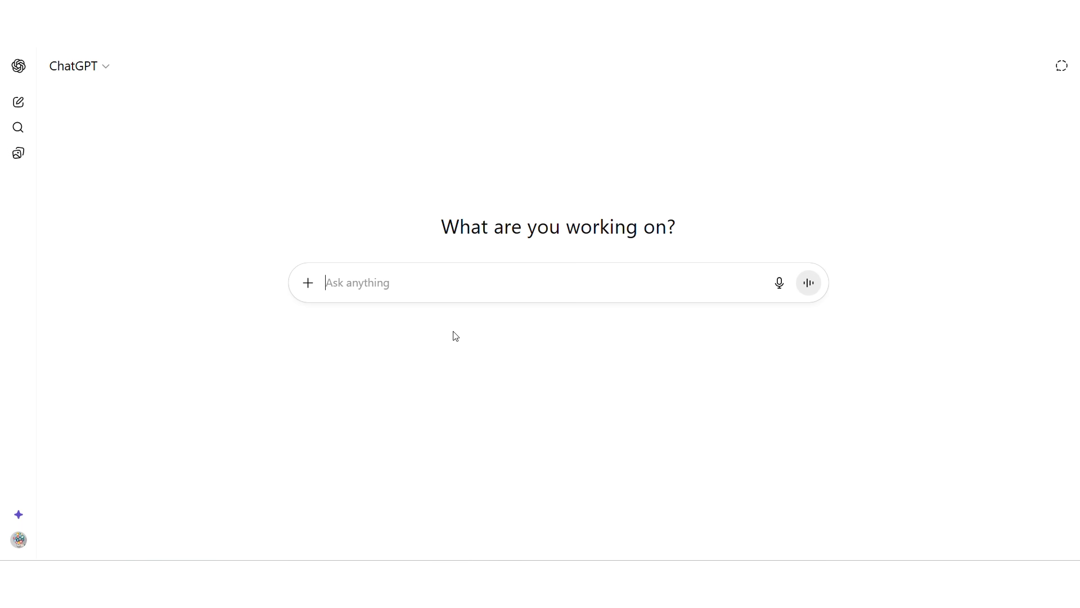
Step: Send ChatGPT the coffee shop website prompt and read its plan of goals, pages and add-ons
{"action": "type", "text": "Project Title: Create a website for a small coffee shop. Primary Goal: Show products, build trust, and allow customers to order online. Basic Features: Menu, About Us, Contact Form."}
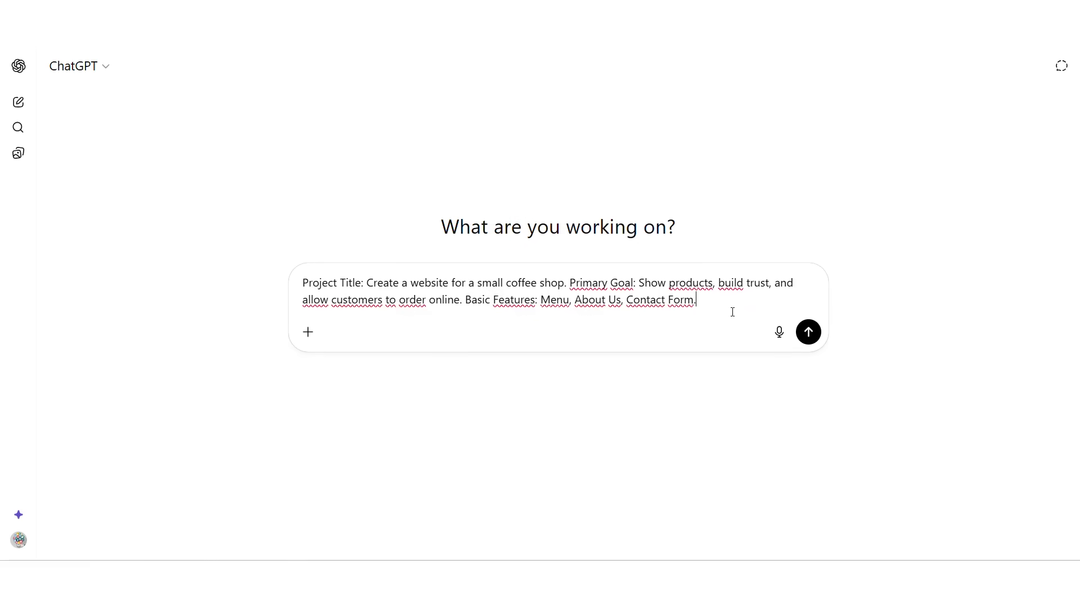
{"action": "left_click", "coordinate": [812, 339]}
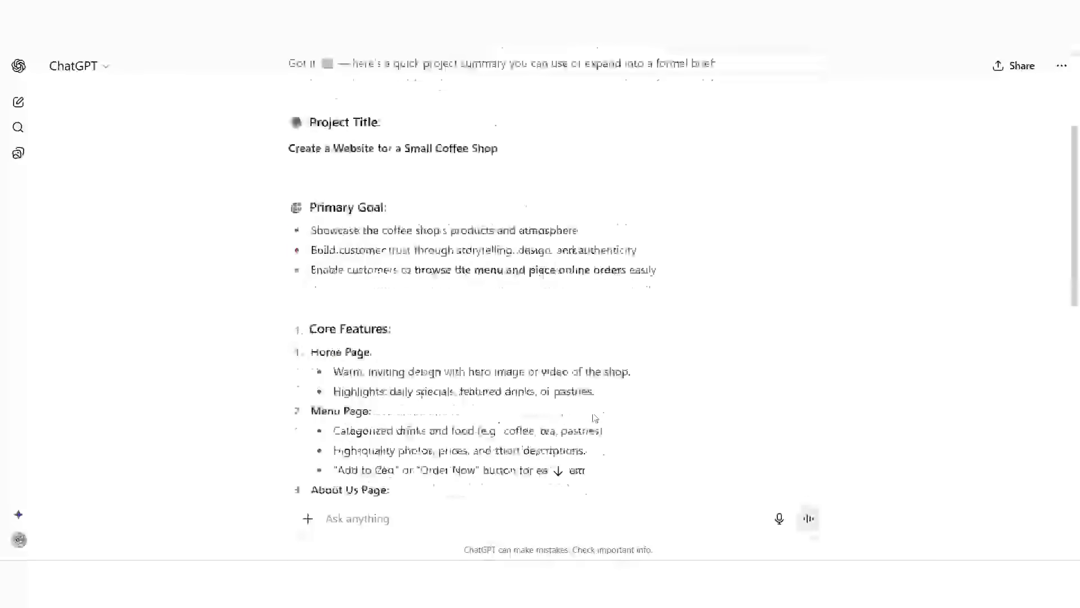
{"action": "scroll", "coordinate": [594, 411], "scroll_direction": "down", "scroll_amount": 1}
{"action": "scroll", "coordinate": [583, 361], "scroll_direction": "down", "scroll_amount": 2}
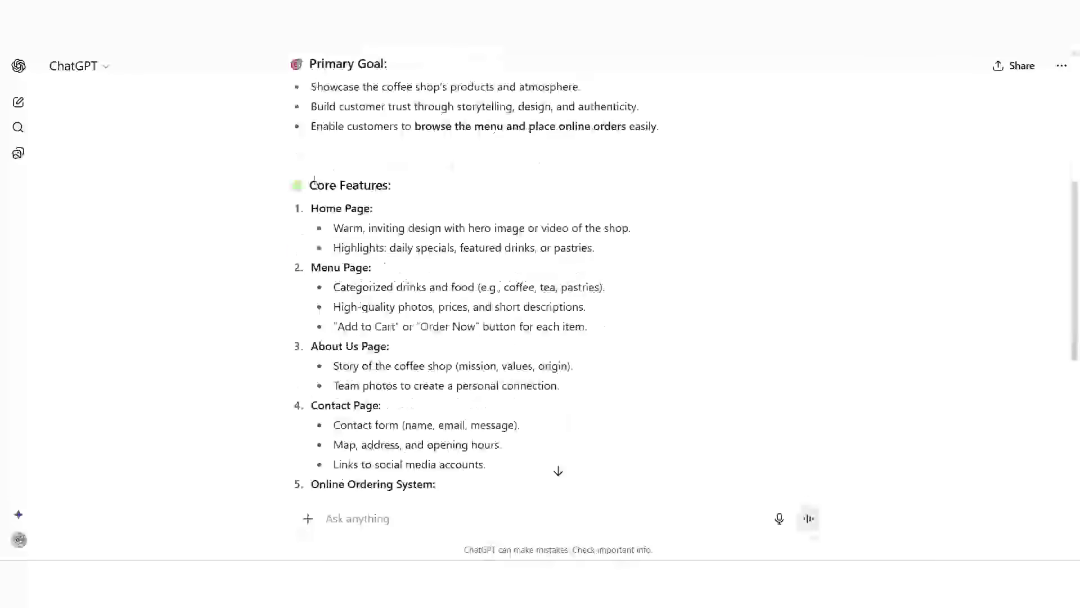
{"action": "scroll", "coordinate": [577, 293], "scroll_direction": "down", "scroll_amount": 5}
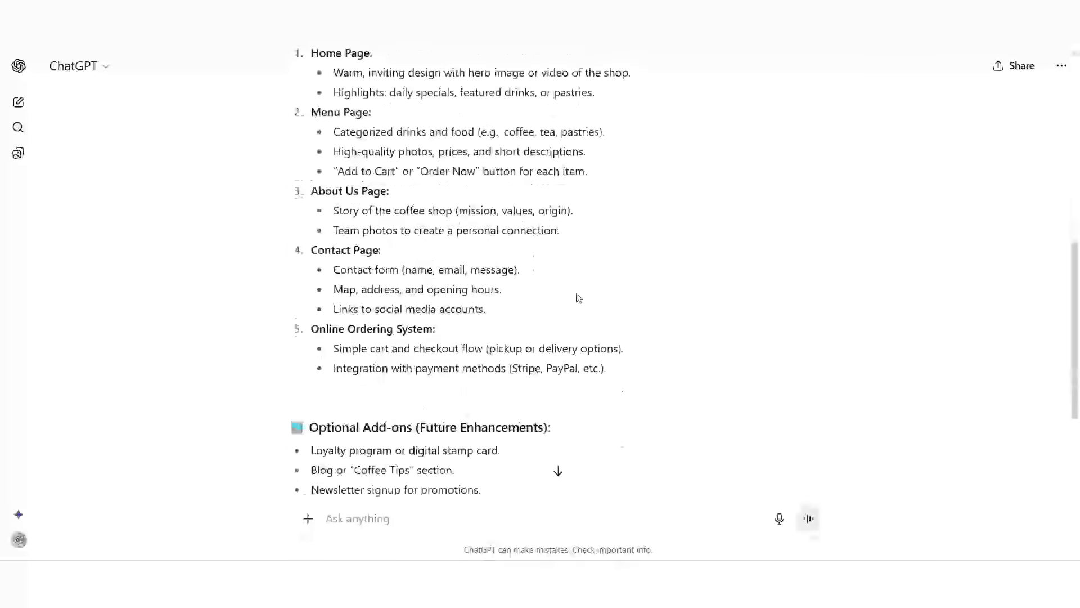
{"action": "scroll", "coordinate": [577, 296], "scroll_direction": "down", "scroll_amount": 1}
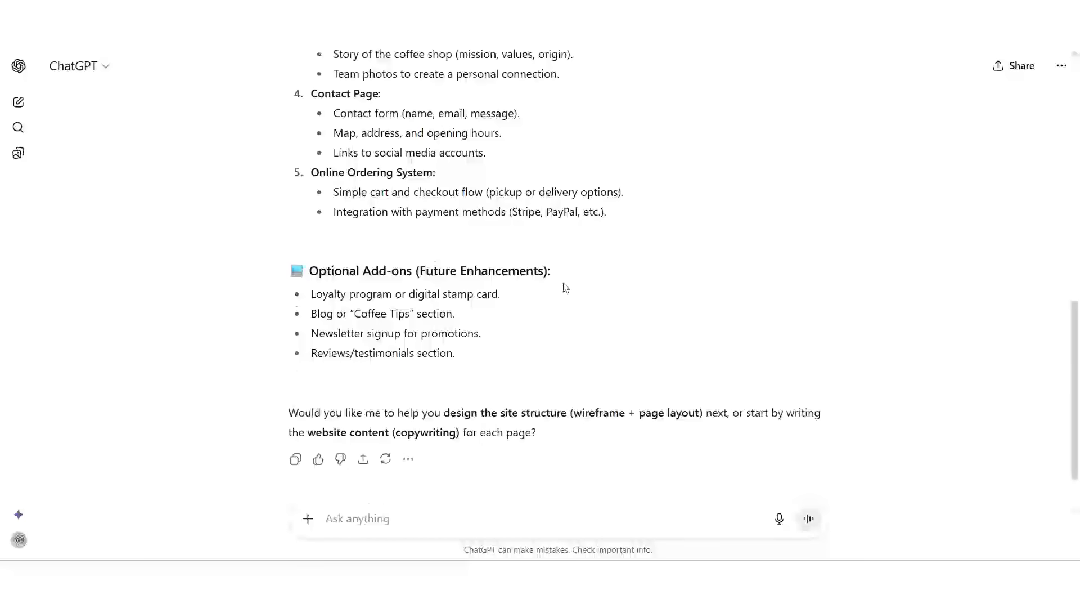
{"action": "scroll", "coordinate": [696, 357], "scroll_direction": "up", "scroll_amount": 6}
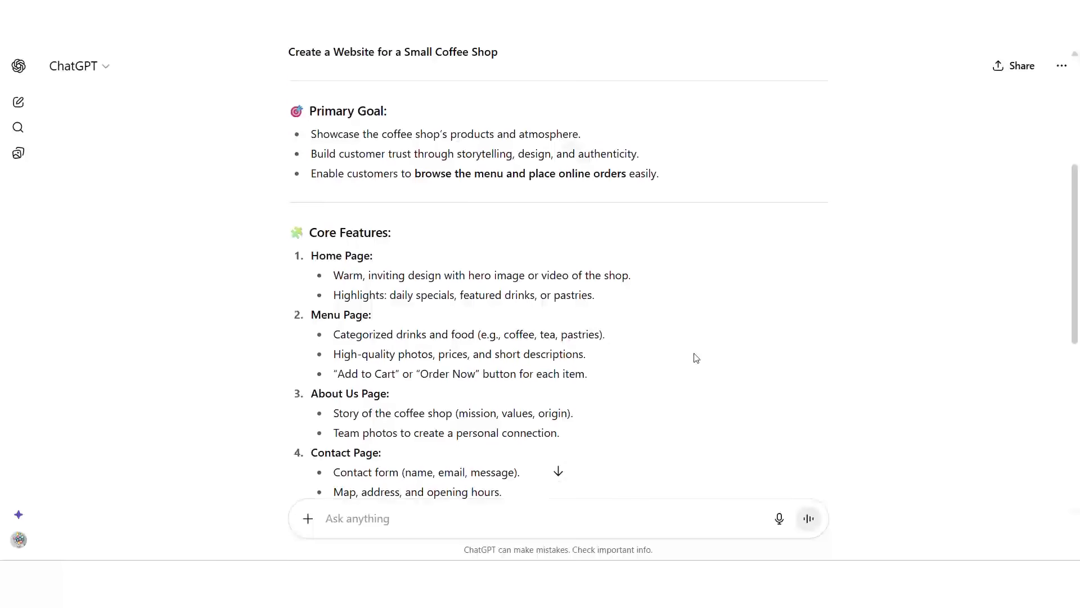
{"action": "scroll", "coordinate": [696, 358], "scroll_direction": "down", "scroll_amount": 1}
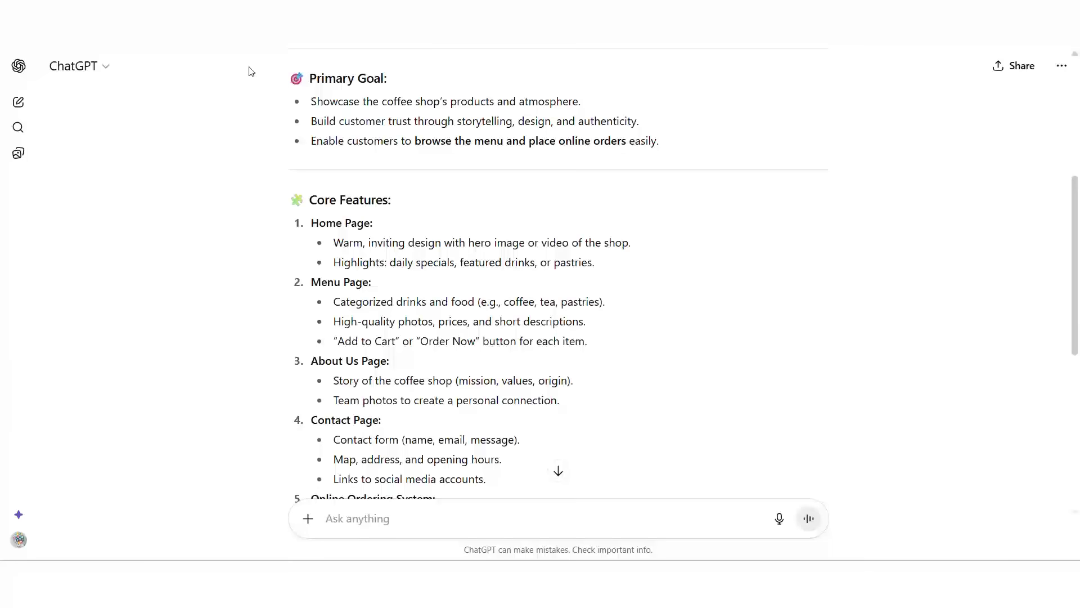
Step: Paste the brief from Primary Goal through the add-ons into the Horizons prompt to generate Brew Haven
{"action": "left_click_drag", "start_coordinate": [295, 74], "coordinate": [477, 382]}
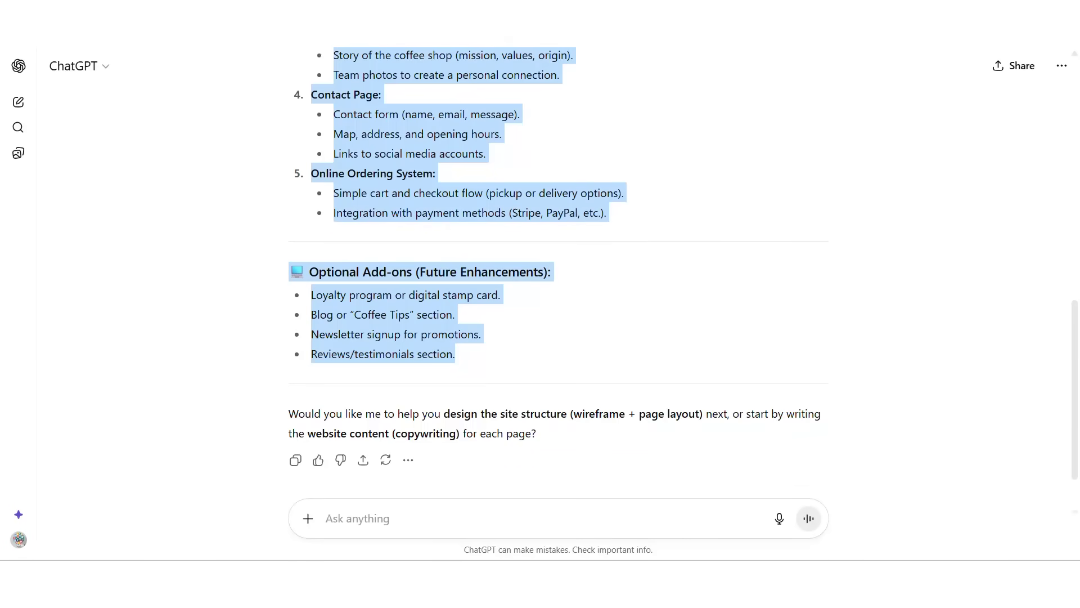
{"action": "key", "text": "ctrl+Tab"}
{"action": "key", "text": "ctrl+v"}
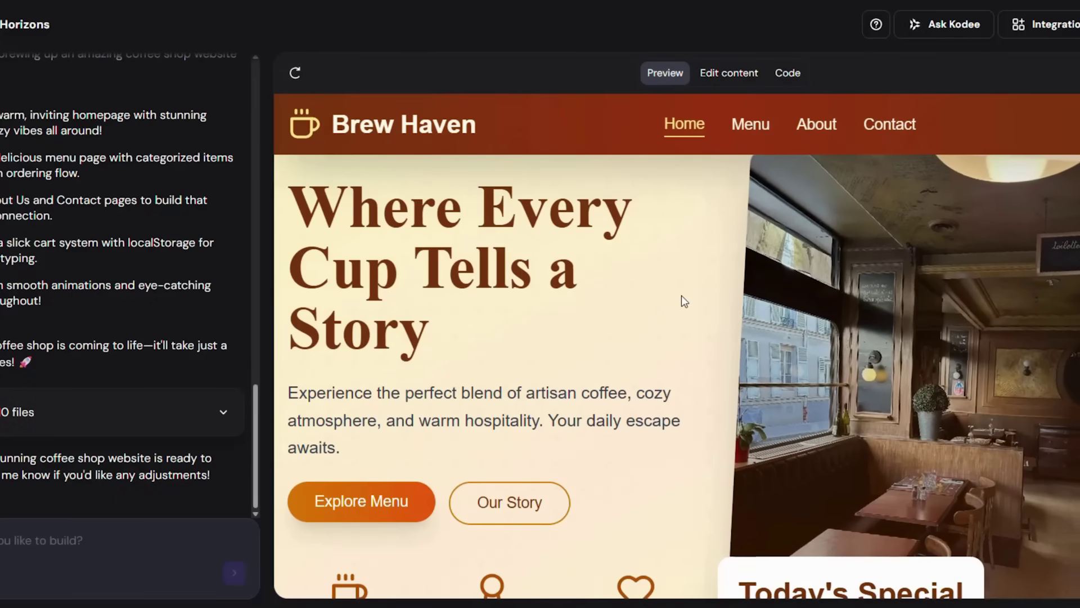
{"action": "scroll", "coordinate": [682, 298], "scroll_direction": "down", "scroll_amount": 2}
Step: Look over the Brew Haven homepage, then scroll through the Menu page in the preview
{"action": "scroll", "coordinate": [682, 300], "scroll_direction": "down", "scroll_amount": 4}
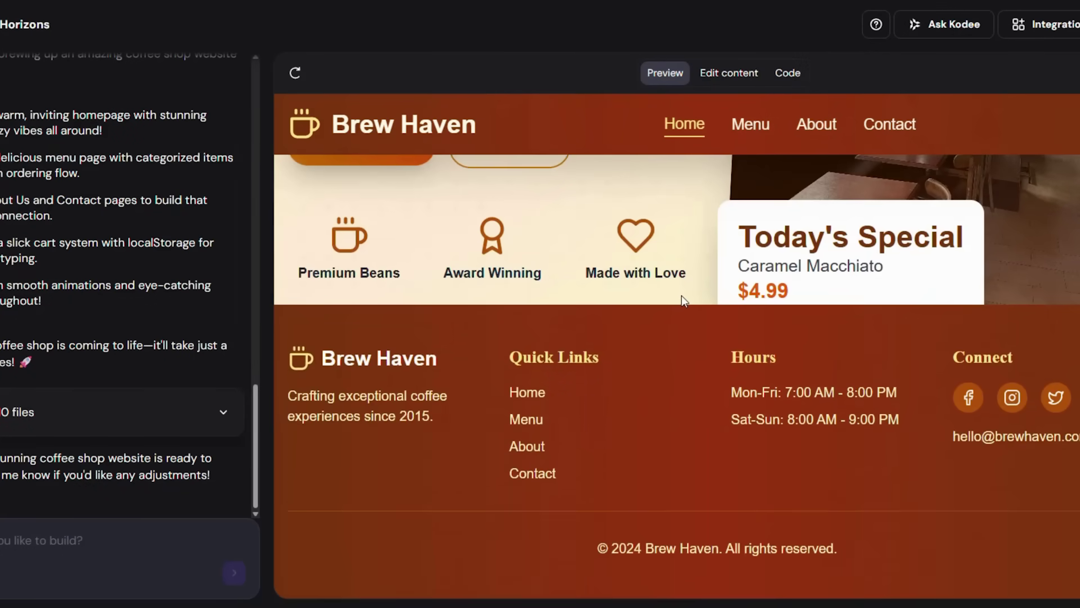
{"action": "scroll", "coordinate": [682, 299], "scroll_direction": "up", "scroll_amount": 2}
{"action": "scroll", "coordinate": [681, 296], "scroll_direction": "up", "scroll_amount": 3}
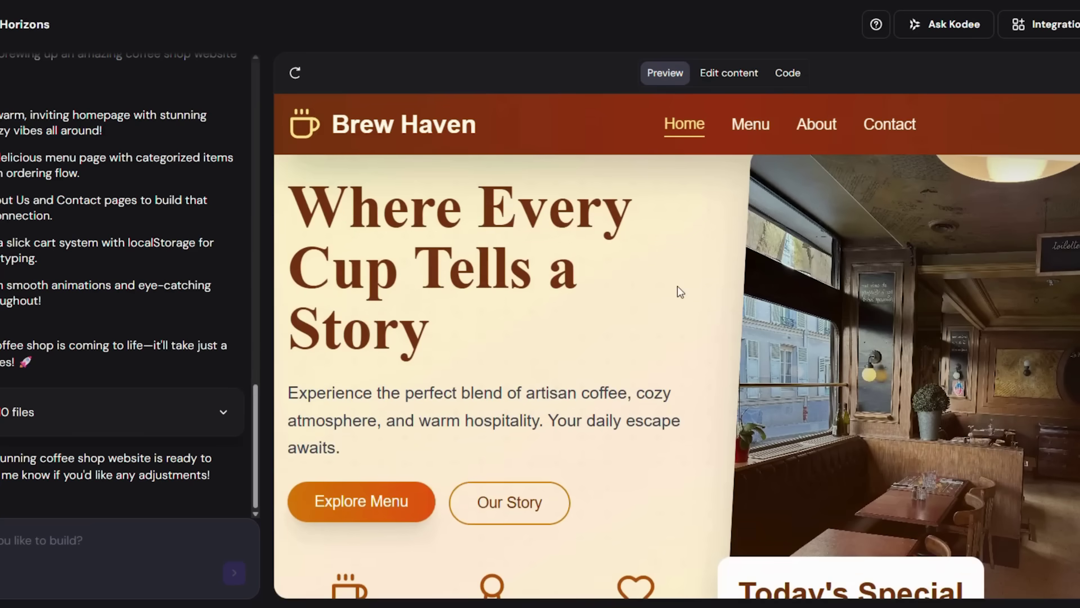
{"action": "left_click", "coordinate": [754, 127]}
{"action": "scroll", "coordinate": [878, 390], "scroll_direction": "down", "scroll_amount": 2}
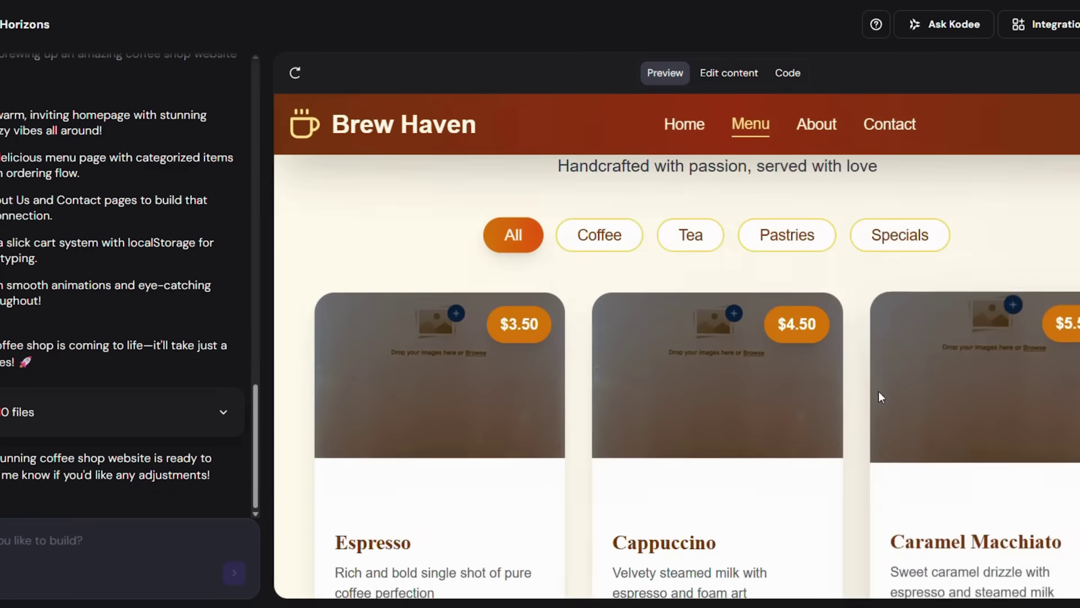
{"action": "scroll", "coordinate": [803, 492], "scroll_direction": "down", "scroll_amount": 3}
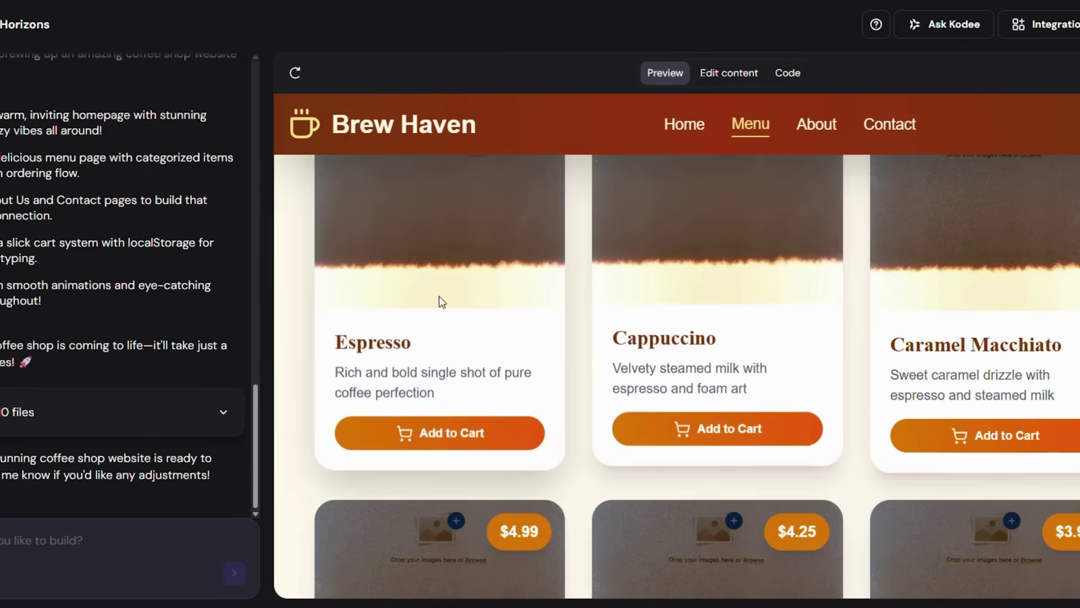
{"action": "scroll", "coordinate": [920, 371], "scroll_direction": "down", "scroll_amount": 4}
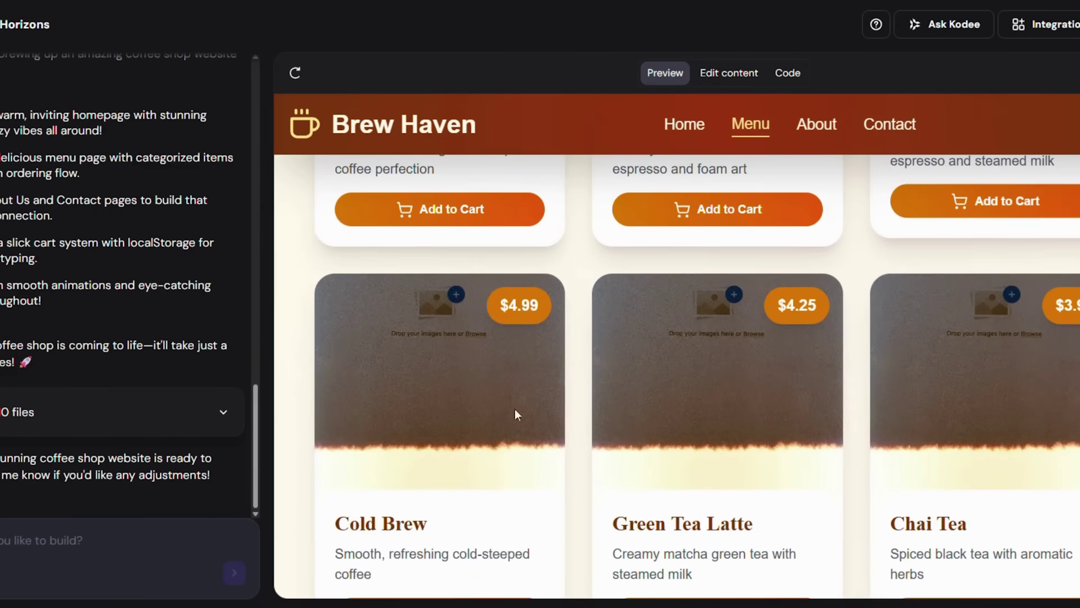
{"action": "scroll", "coordinate": [975, 424], "scroll_direction": "down", "scroll_amount": 7}
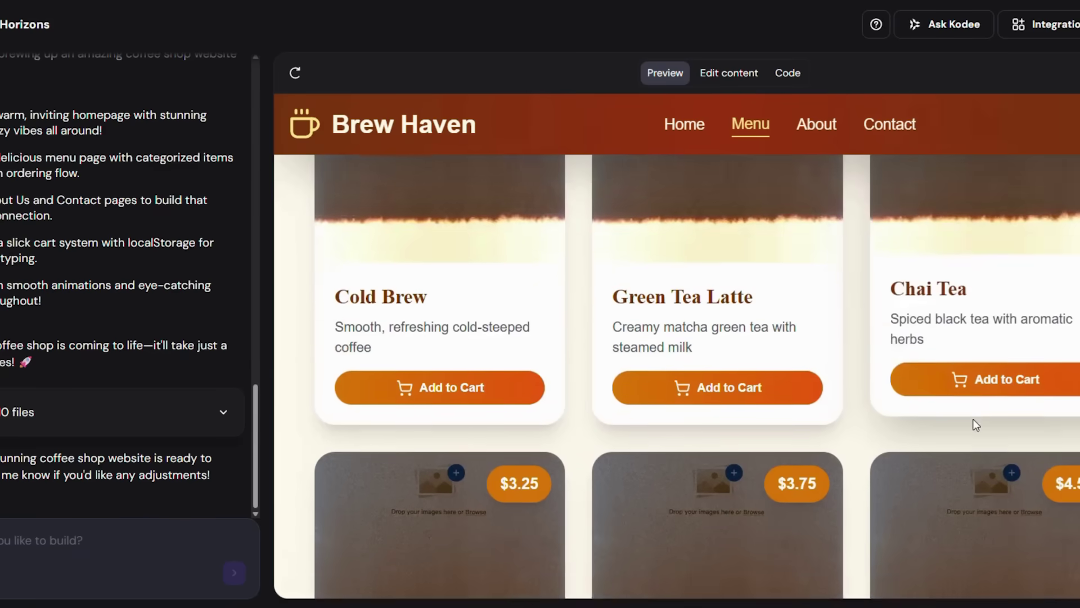
{"action": "scroll", "coordinate": [975, 425], "scroll_direction": "down", "scroll_amount": 12}
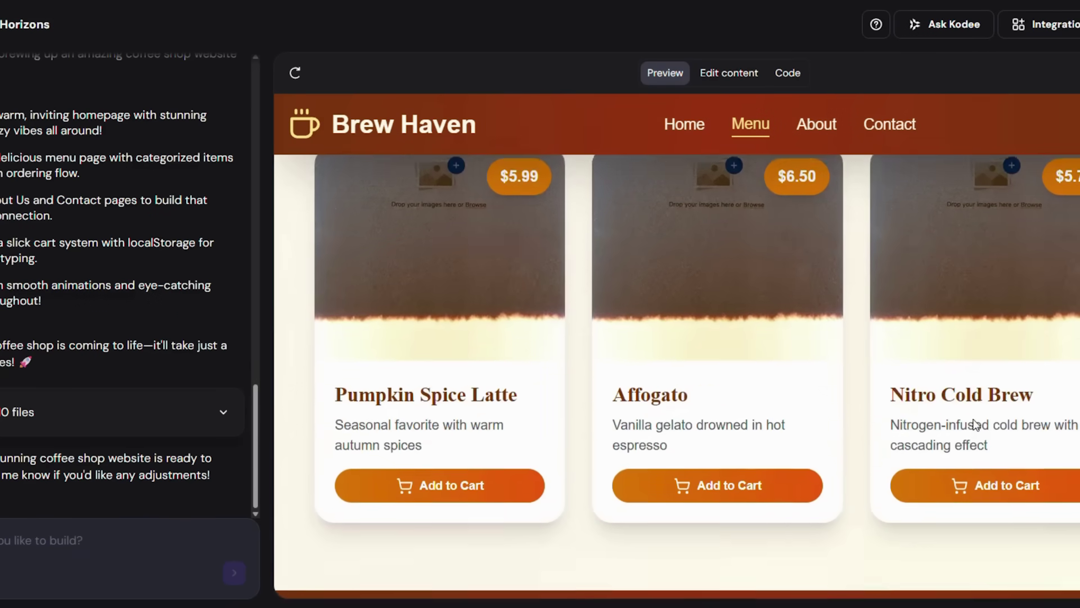
{"action": "scroll", "coordinate": [975, 425], "scroll_direction": "down", "scroll_amount": 2}
{"action": "scroll", "coordinate": [775, 353], "scroll_direction": "up", "scroll_amount": 20}
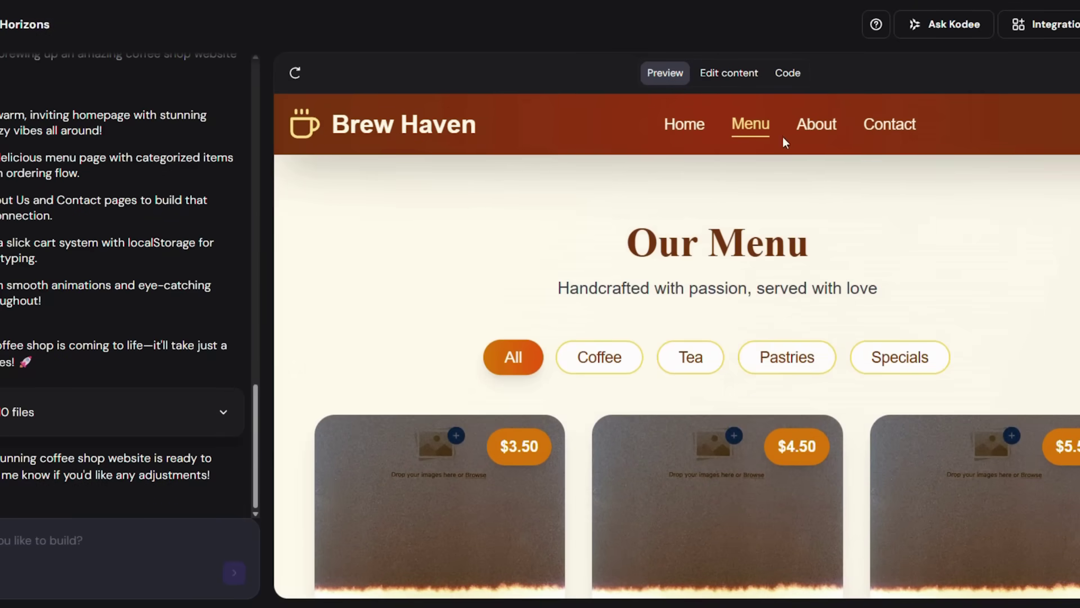
Step: Switch the preview to the About and Contact pages and turn on content editing
{"action": "left_click", "coordinate": [814, 126]}
{"action": "left_click", "coordinate": [894, 126]}
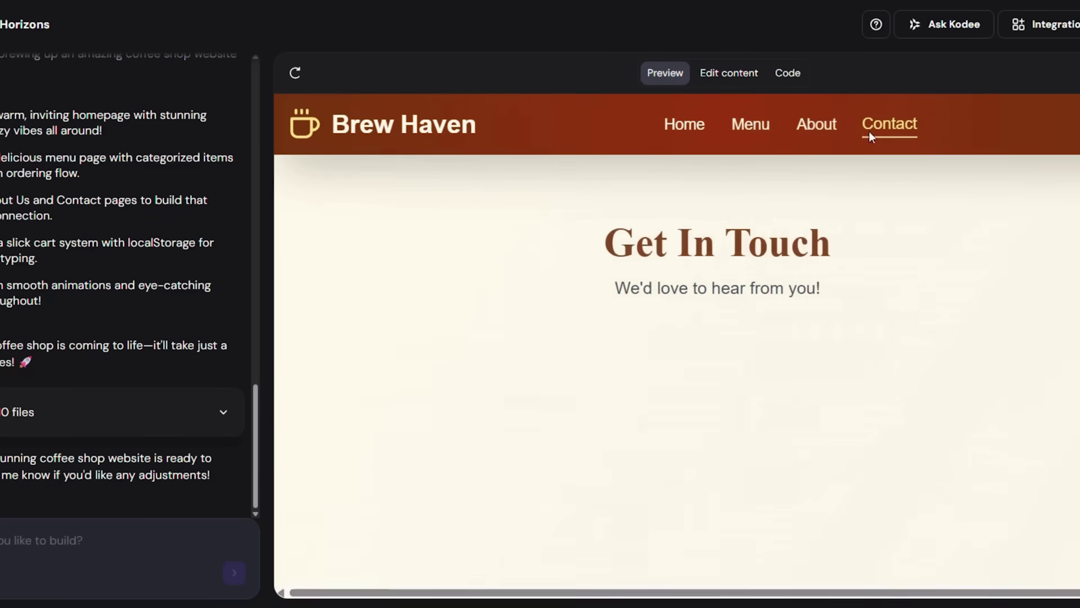
{"action": "left_click", "coordinate": [730, 74]}
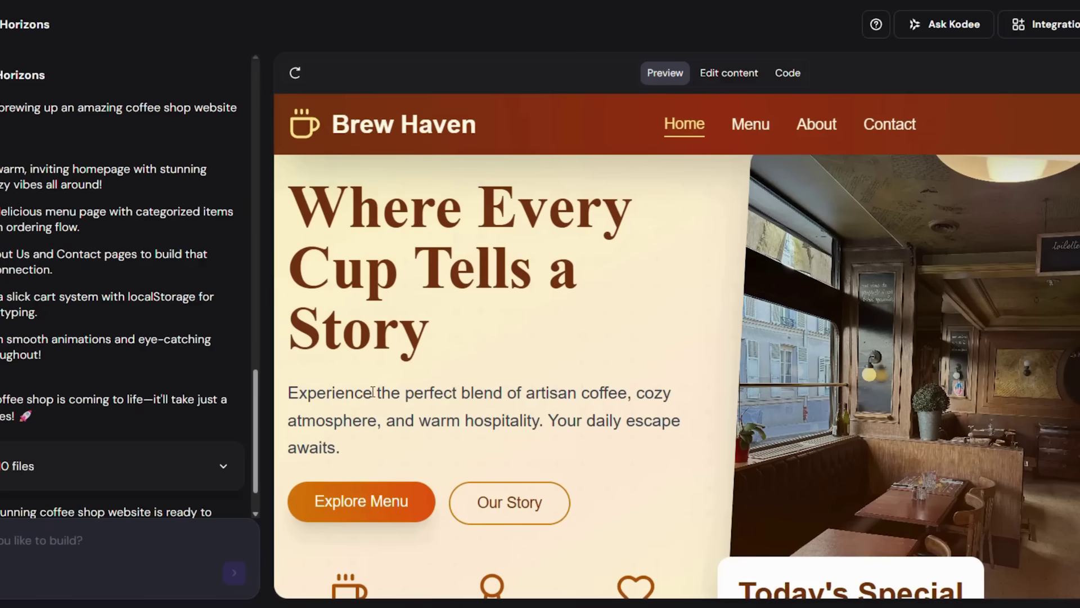
{"action": "scroll", "coordinate": [225, 265], "scroll_direction": "up", "scroll_amount": 15}
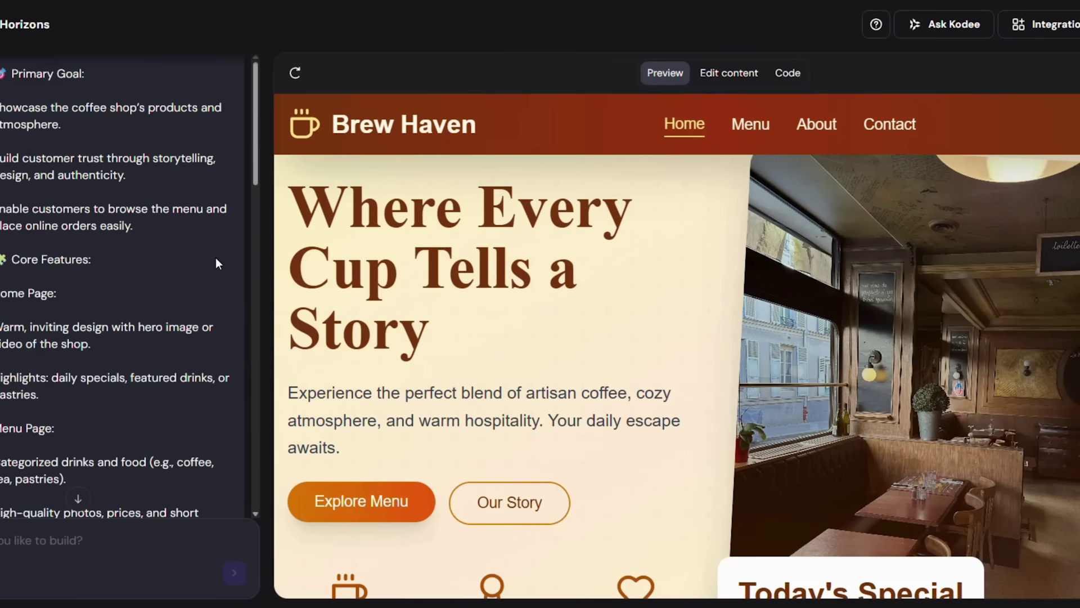
{"action": "scroll", "coordinate": [144, 215], "scroll_direction": "down", "scroll_amount": 15}
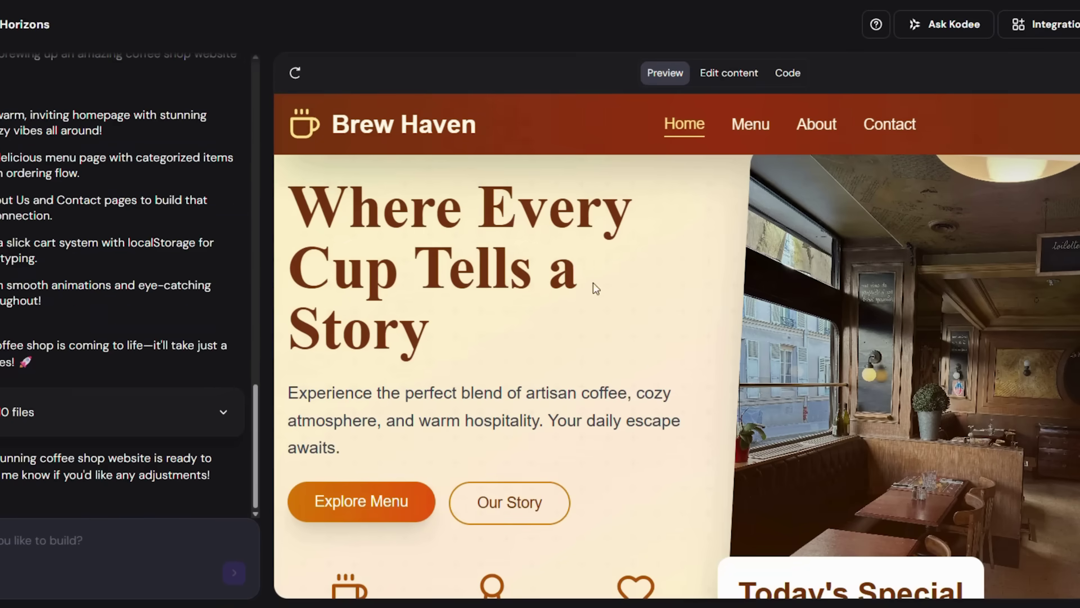
{"action": "scroll", "coordinate": [650, 357], "scroll_direction": "down", "scroll_amount": 8}
{"action": "scroll", "coordinate": [659, 338], "scroll_direction": "up", "scroll_amount": 8}
Step: Scroll through the items on the Menu page again
{"action": "left_click", "coordinate": [752, 134]}
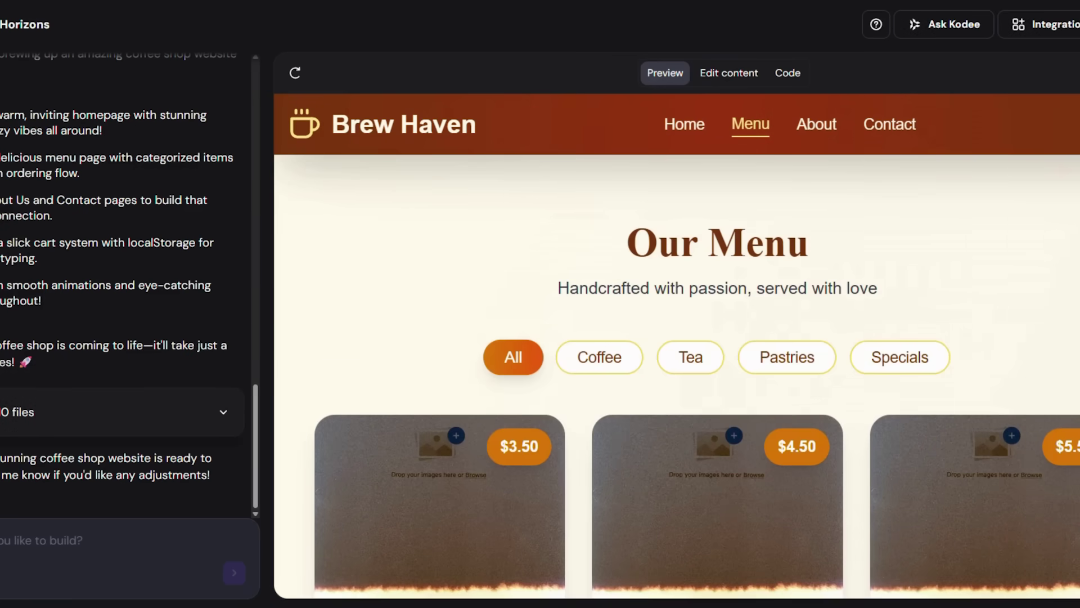
{"action": "scroll", "coordinate": [746, 367], "scroll_direction": "down", "scroll_amount": 7}
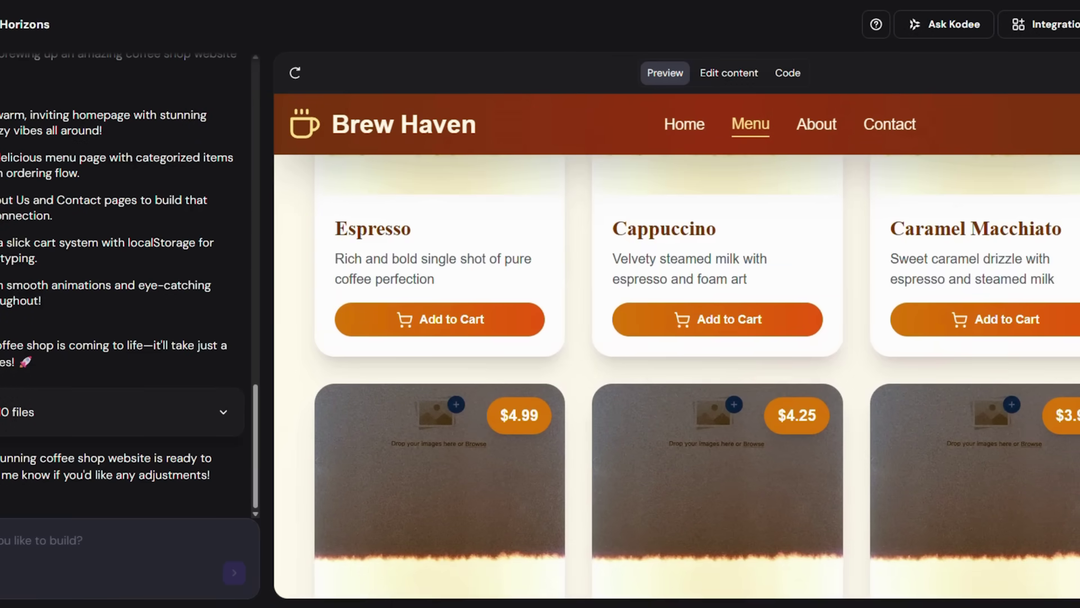
{"action": "scroll", "coordinate": [746, 430], "scroll_direction": "down", "scroll_amount": 12}
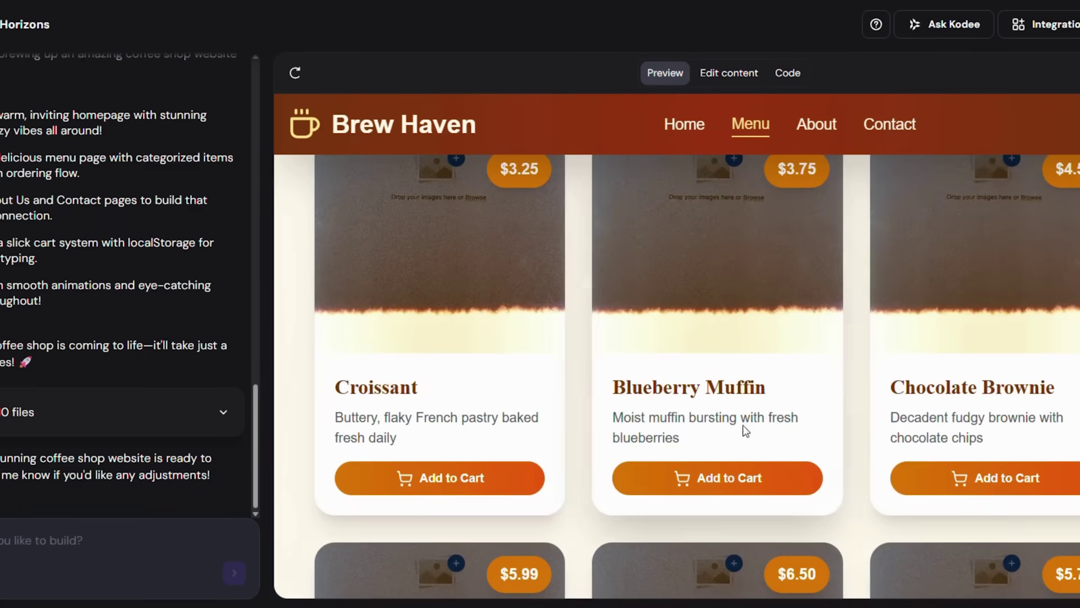
{"action": "scroll", "coordinate": [745, 430], "scroll_direction": "down", "scroll_amount": 7}
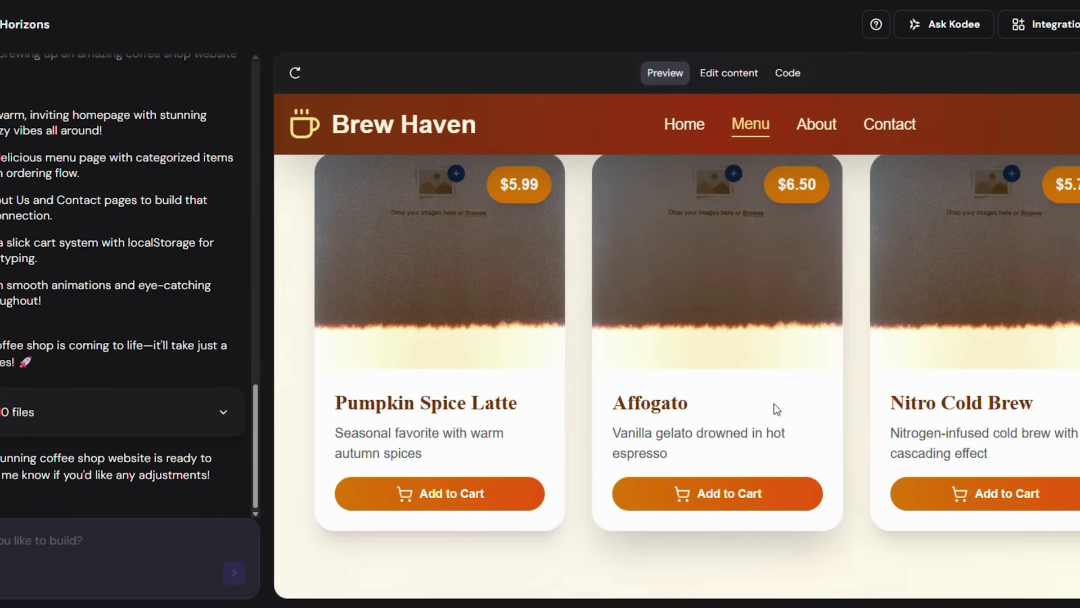
{"action": "scroll", "coordinate": [728, 244], "scroll_direction": "down", "scroll_amount": 5}
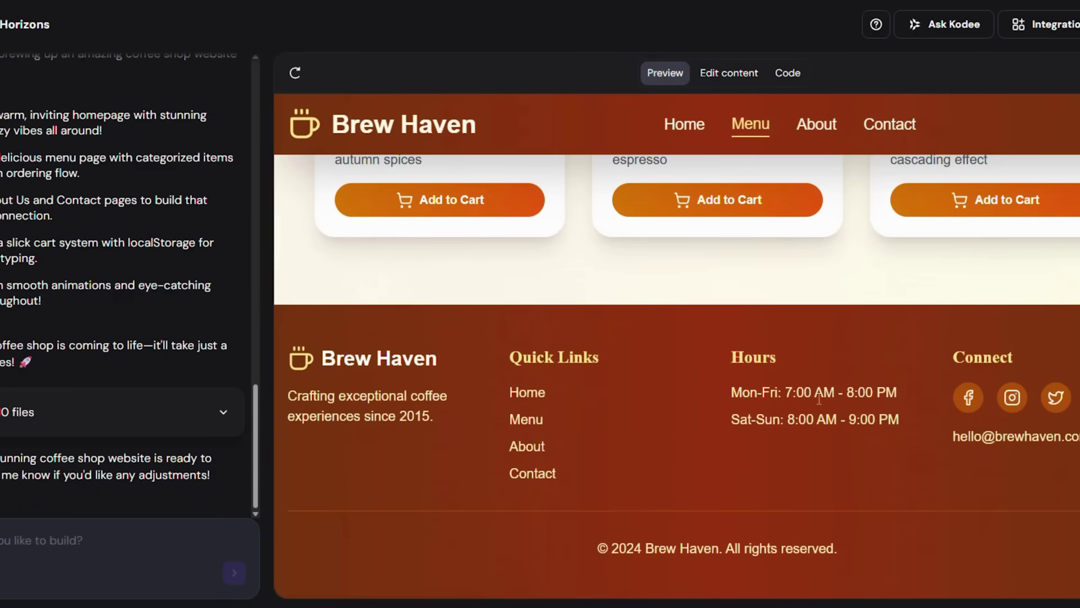
{"action": "scroll", "coordinate": [816, 406], "scroll_direction": "up", "scroll_amount": 6}
Step: Review the About page, then finish on the Get In Touch contact page
{"action": "left_click", "coordinate": [810, 124]}
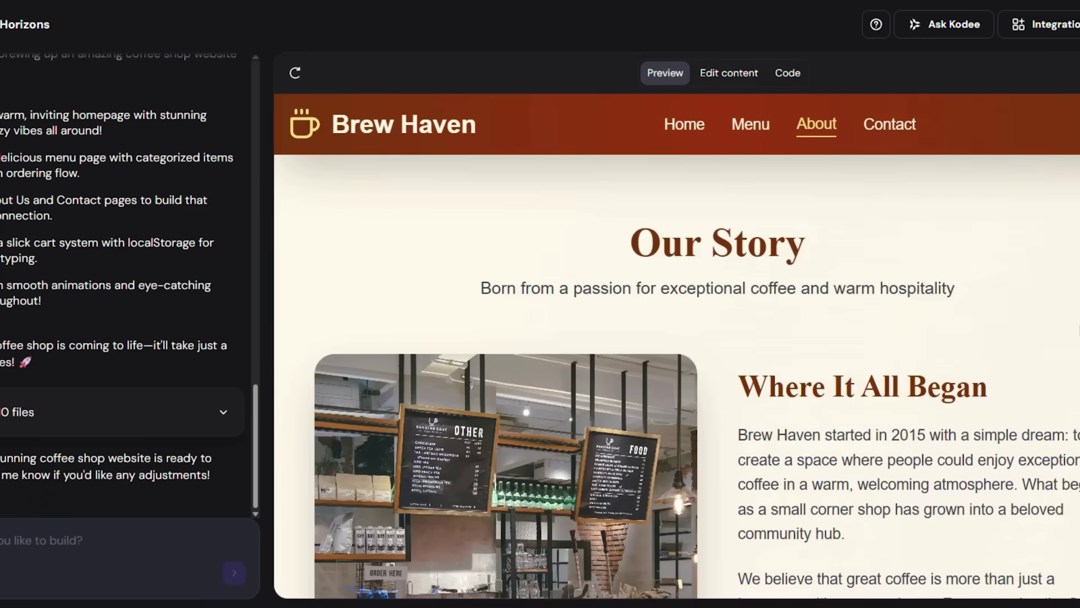
{"action": "scroll", "coordinate": [1013, 336], "scroll_direction": "down", "scroll_amount": 12}
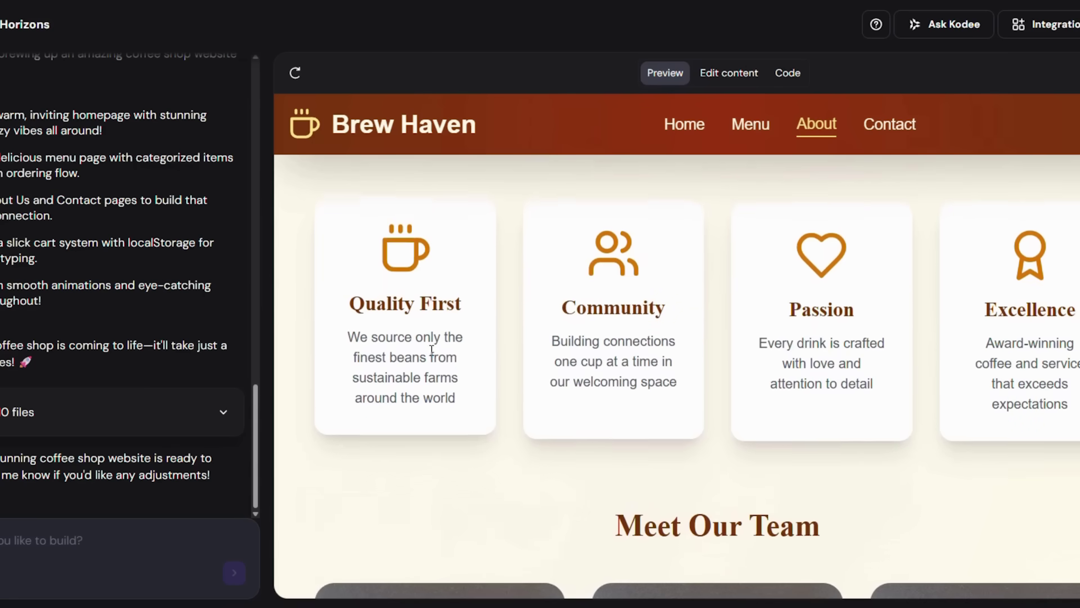
{"action": "scroll", "coordinate": [1060, 354], "scroll_direction": "down", "scroll_amount": 5}
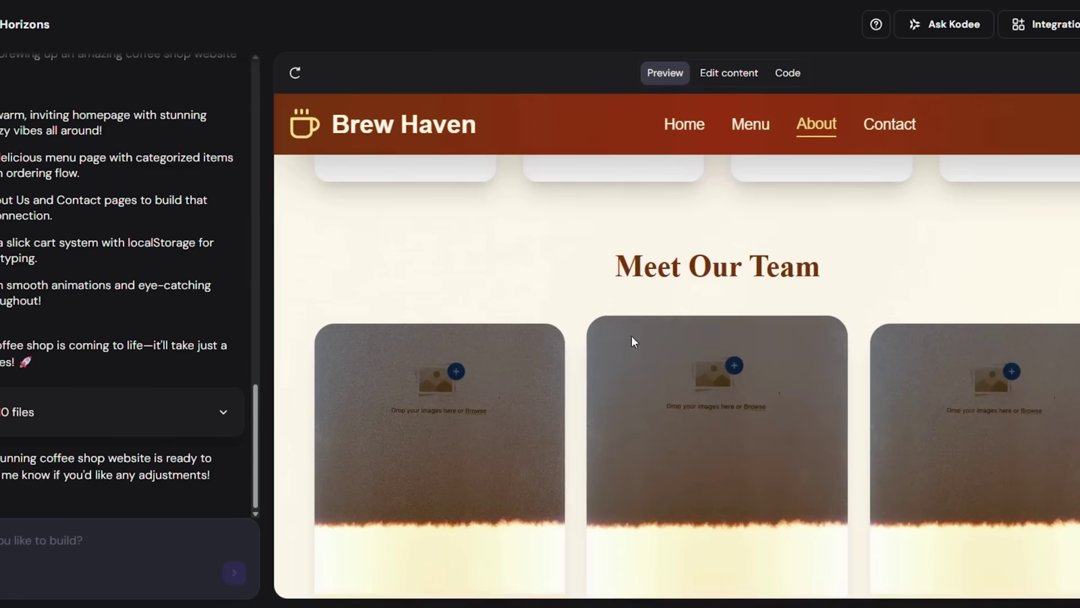
{"action": "scroll", "coordinate": [970, 377], "scroll_direction": "down", "scroll_amount": 9}
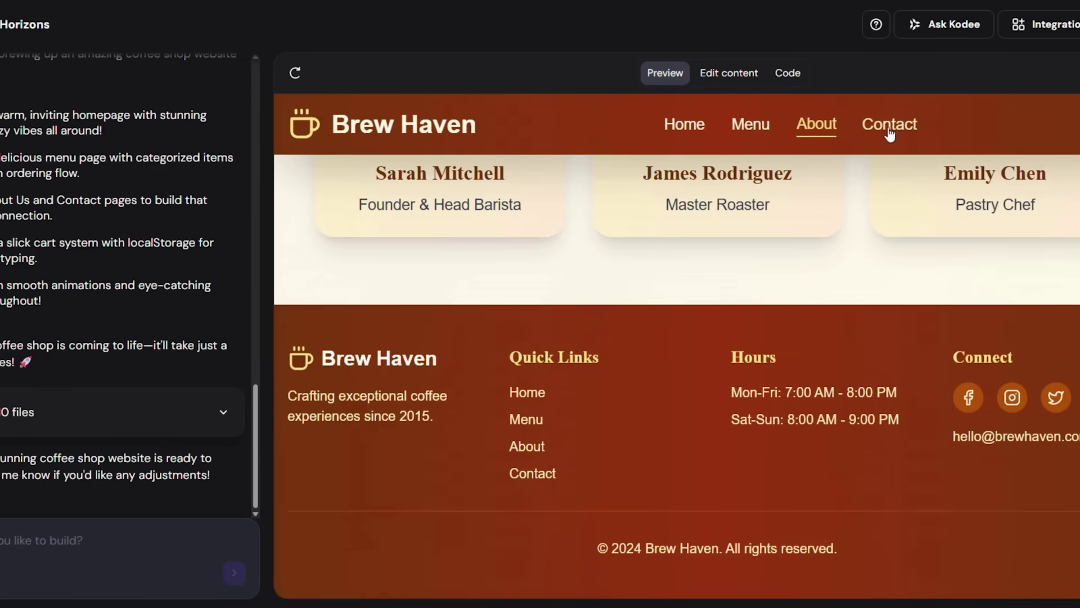
{"action": "left_click", "coordinate": [889, 129]}
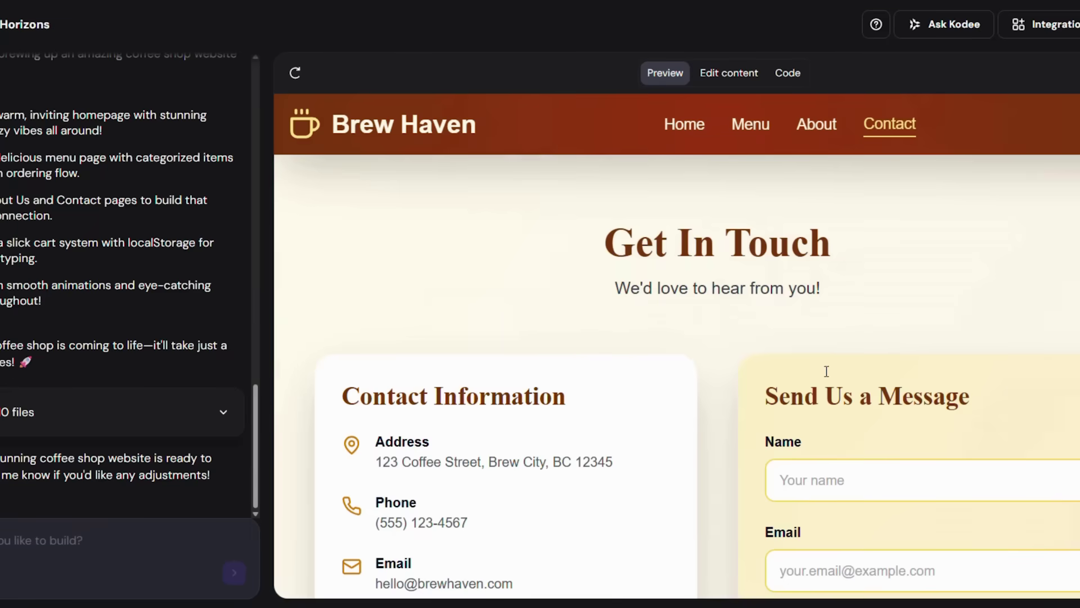
{"action": "scroll", "coordinate": [769, 309], "scroll_direction": "down", "scroll_amount": 10}
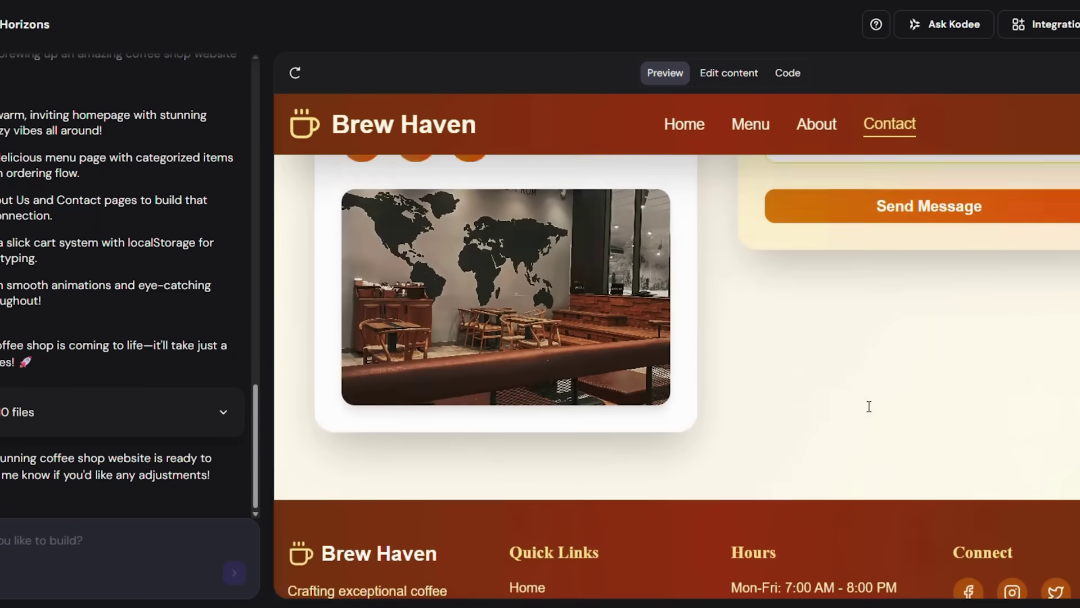
{"action": "scroll", "coordinate": [957, 313], "scroll_direction": "up", "scroll_amount": 10}
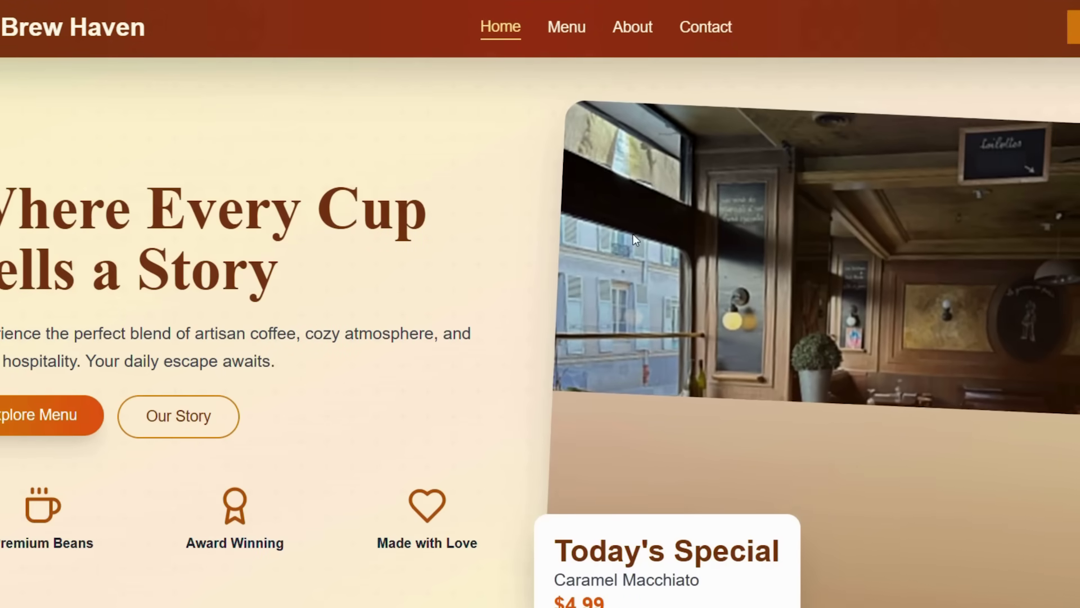
Step: Scroll the standalone Brew Haven page and jump to its Our Menu section
{"action": "scroll", "coordinate": [947, 316], "scroll_direction": "down", "scroll_amount": 3}
{"action": "scroll", "coordinate": [946, 313], "scroll_direction": "down", "scroll_amount": 2}
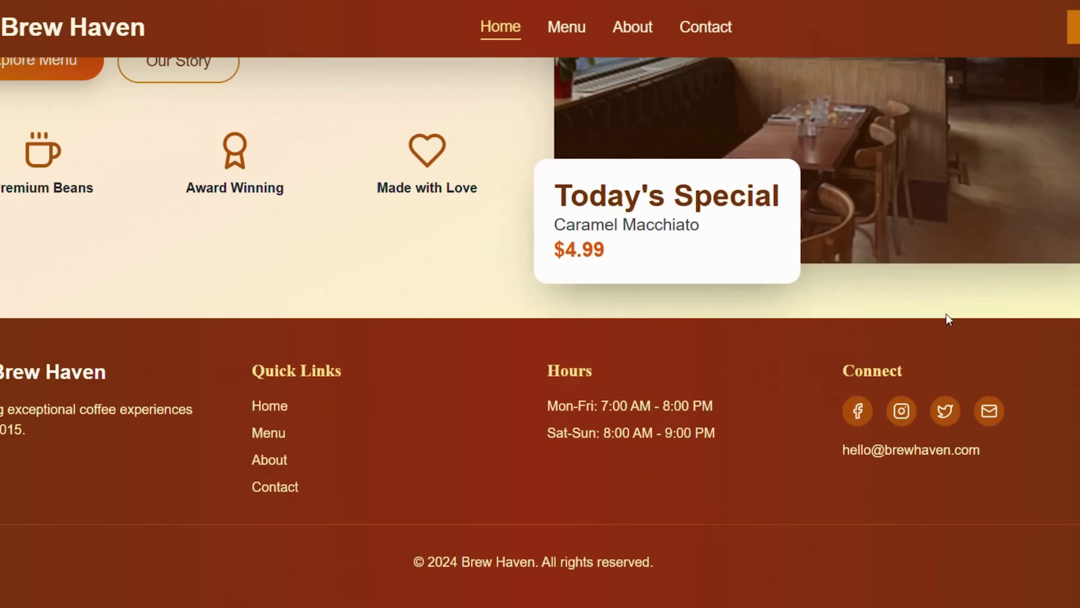
{"action": "scroll", "coordinate": [701, 333], "scroll_direction": "up", "scroll_amount": 5}
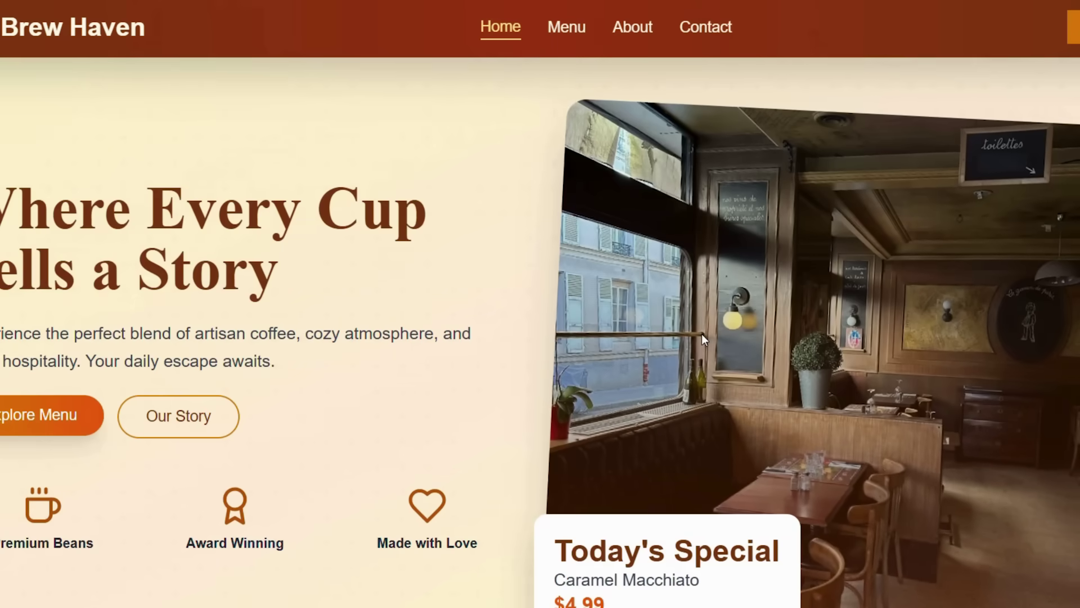
{"action": "left_click", "coordinate": [561, 31]}
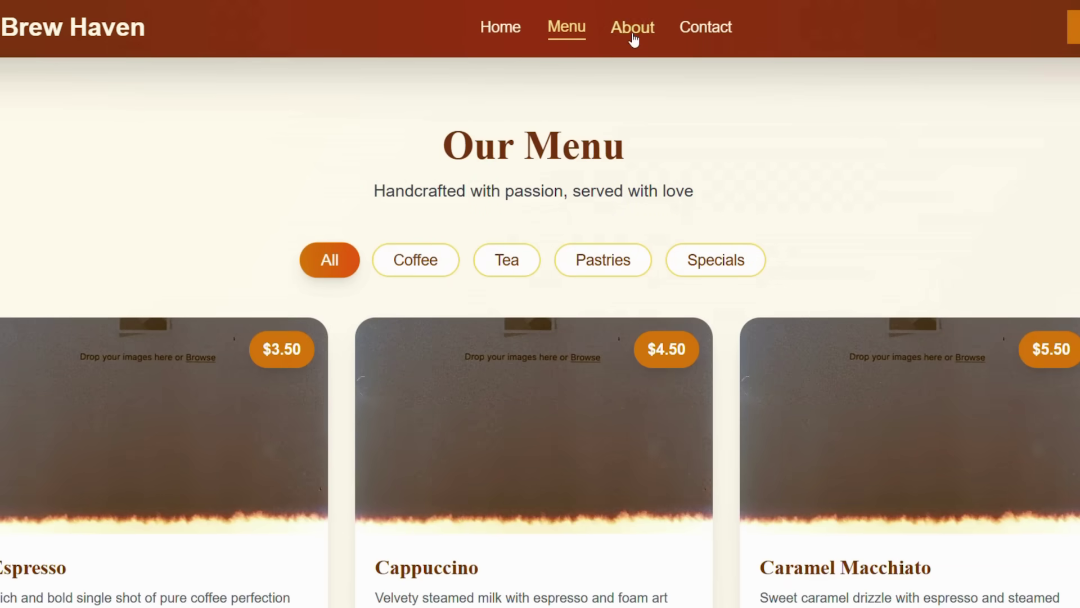
Step: Open the Our Story About page and scroll through it
{"action": "left_click", "coordinate": [633, 33]}
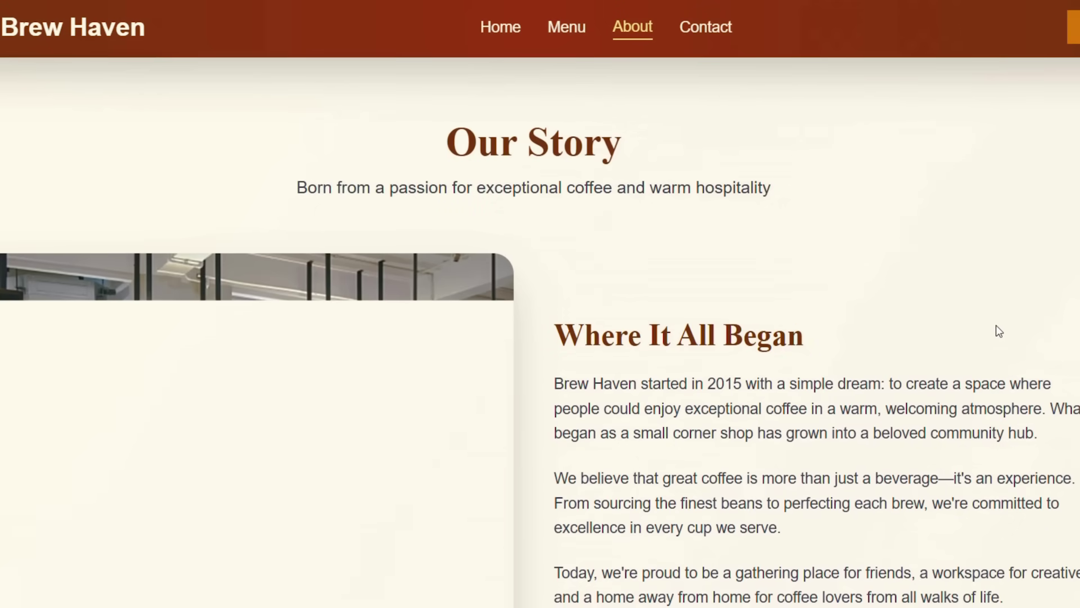
{"action": "scroll", "coordinate": [767, 377], "scroll_direction": "down", "scroll_amount": 3}
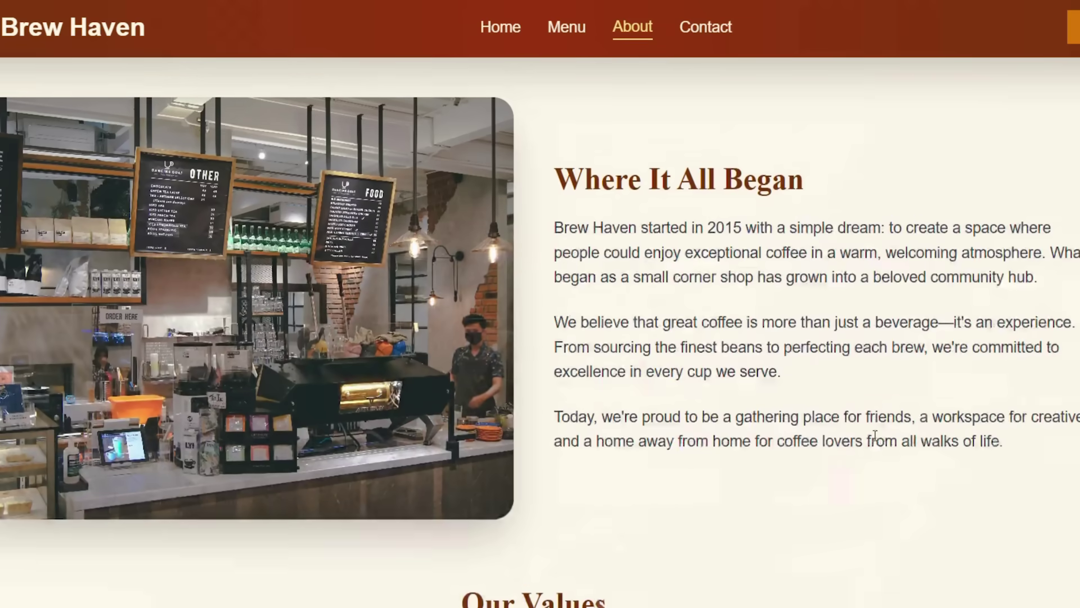
{"action": "scroll", "coordinate": [673, 373], "scroll_direction": "up", "scroll_amount": 3}
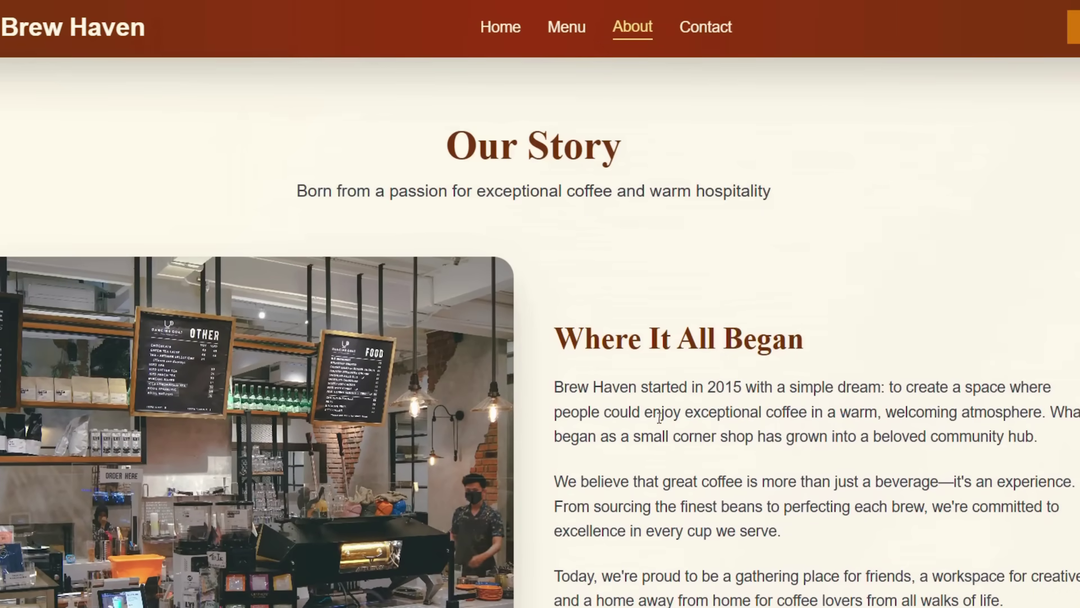
{"action": "scroll", "coordinate": [753, 380], "scroll_direction": "down", "scroll_amount": 14}
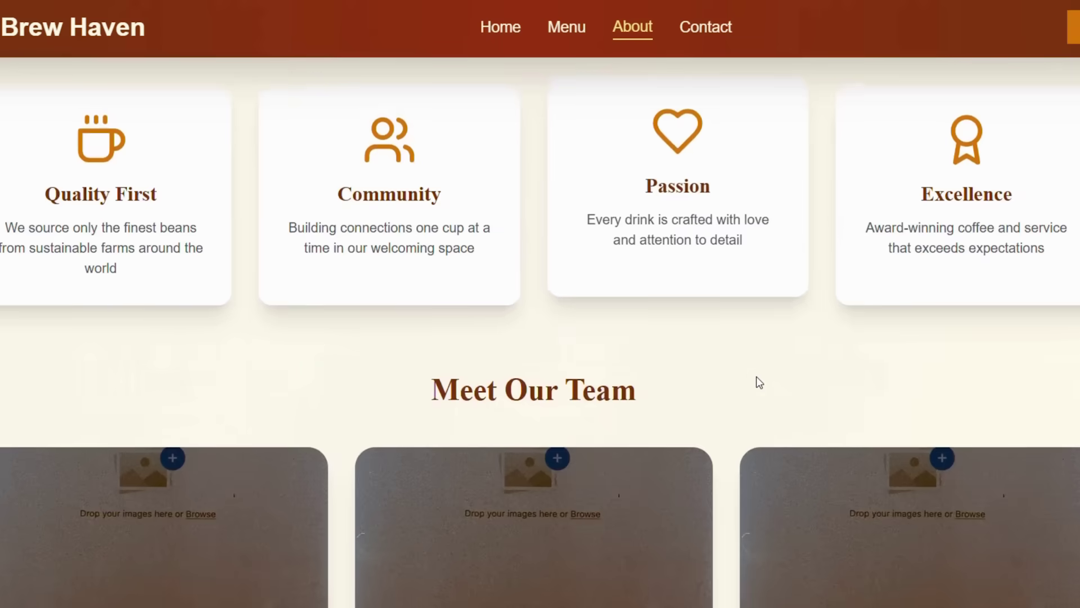
{"action": "scroll", "coordinate": [756, 379], "scroll_direction": "down", "scroll_amount": 5}
{"action": "scroll", "coordinate": [756, 380], "scroll_direction": "up", "scroll_amount": 19}
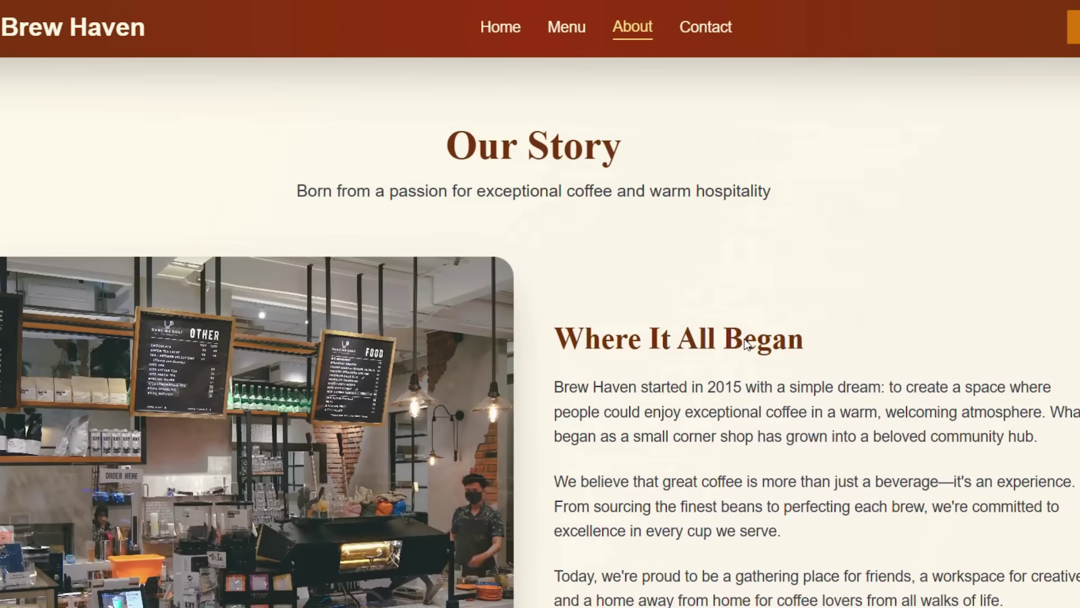
Step: Go to the Contact page and scroll through its contact form
{"action": "left_click", "coordinate": [704, 28]}
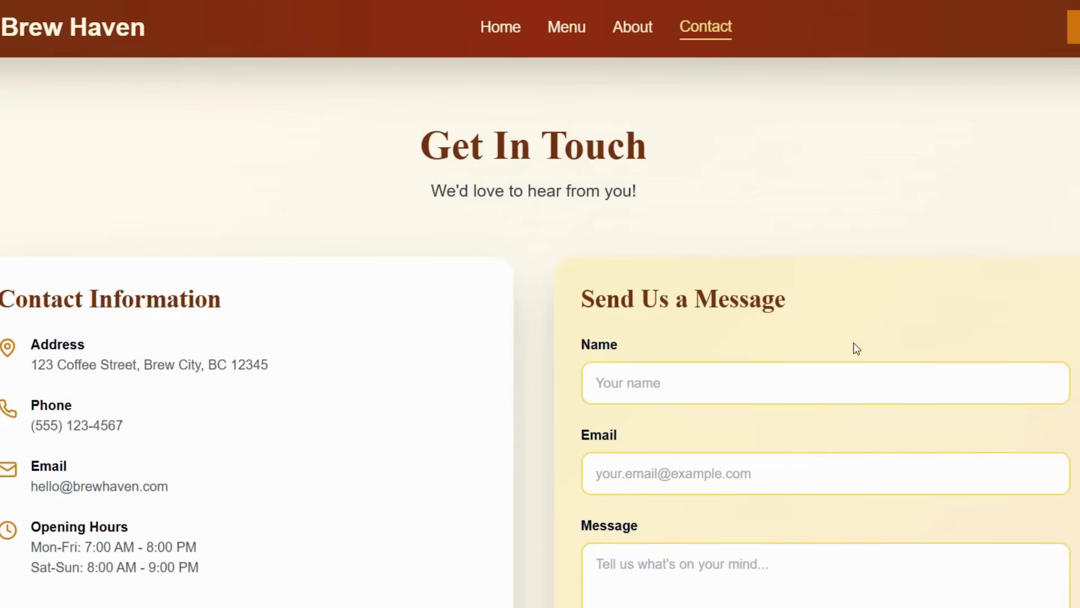
{"action": "scroll", "coordinate": [867, 343], "scroll_direction": "down", "scroll_amount": 1}
{"action": "scroll", "coordinate": [882, 344], "scroll_direction": "down", "scroll_amount": 7}
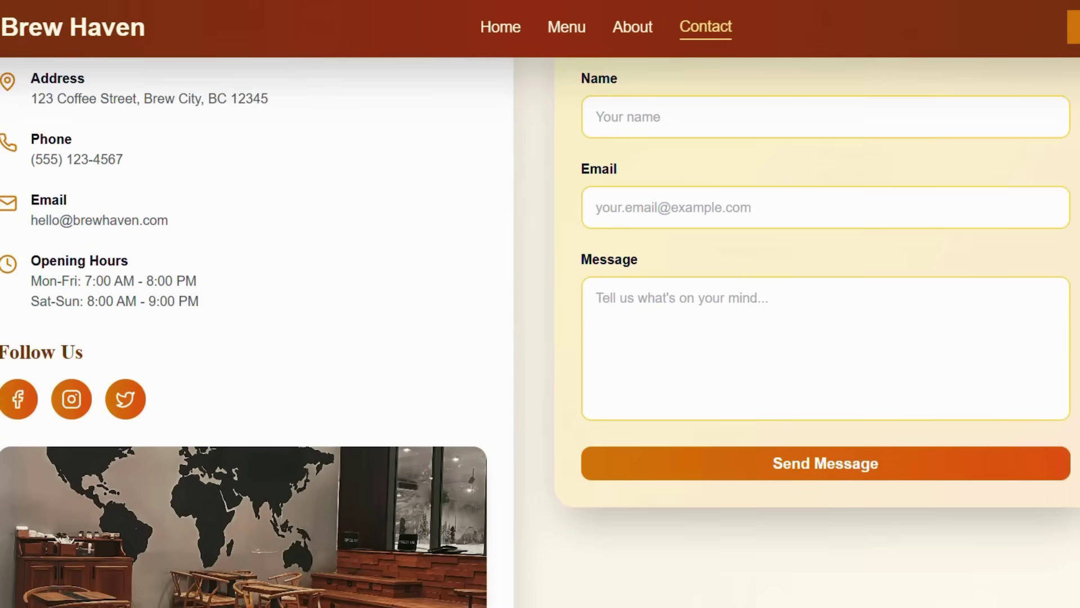
{"action": "scroll", "coordinate": [540, 332], "scroll_direction": "up", "scroll_amount": 8}
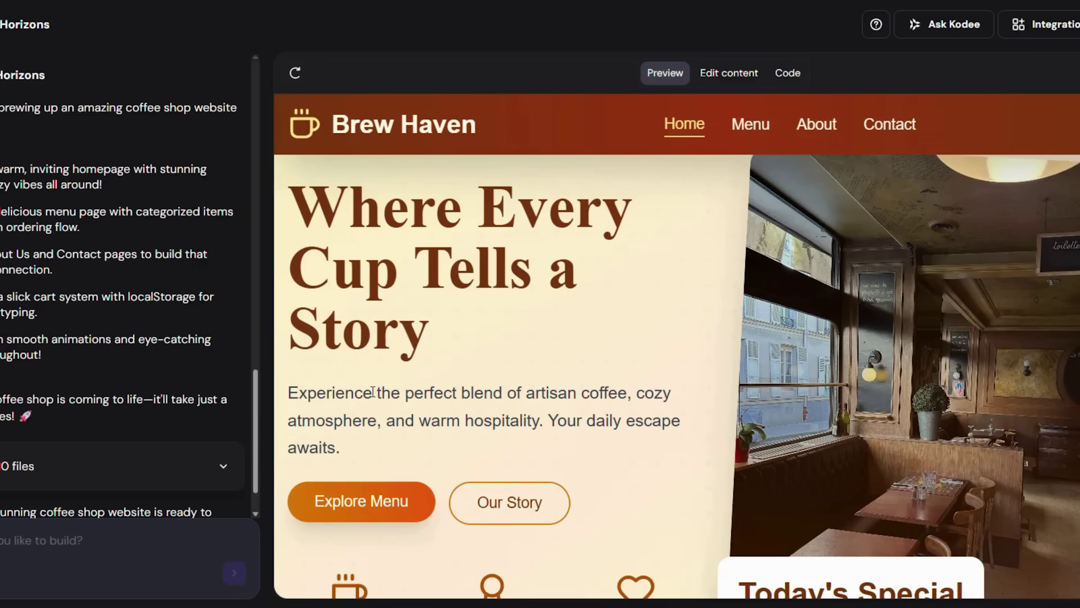
Step: Scroll the Home preview, then look through the items on the Menu page
{"action": "scroll", "coordinate": [231, 270], "scroll_direction": "up", "scroll_amount": 20}
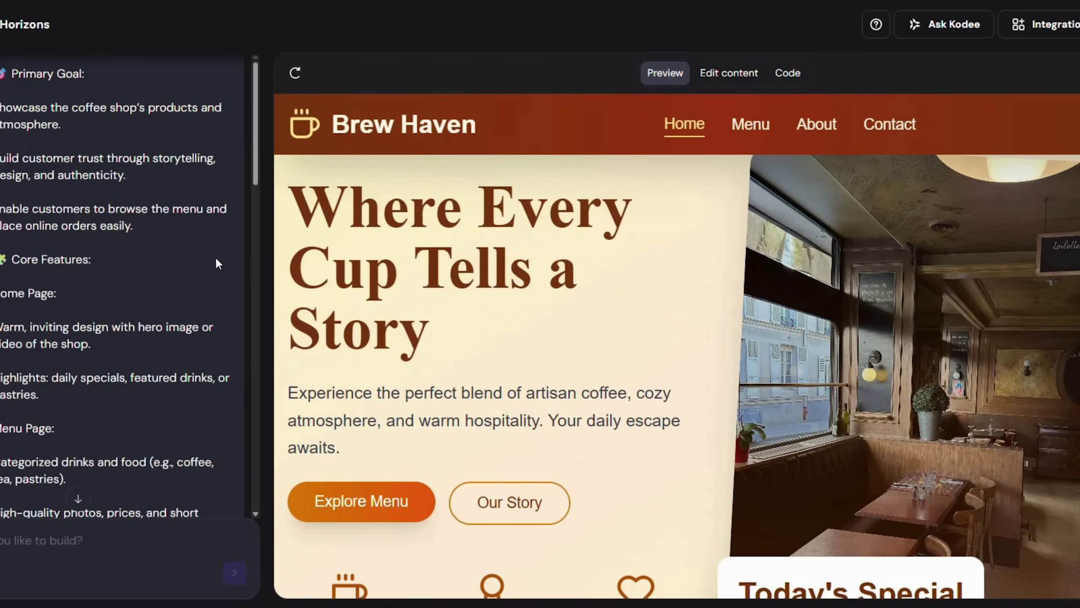
{"action": "scroll", "coordinate": [143, 252], "scroll_direction": "down", "scroll_amount": 20}
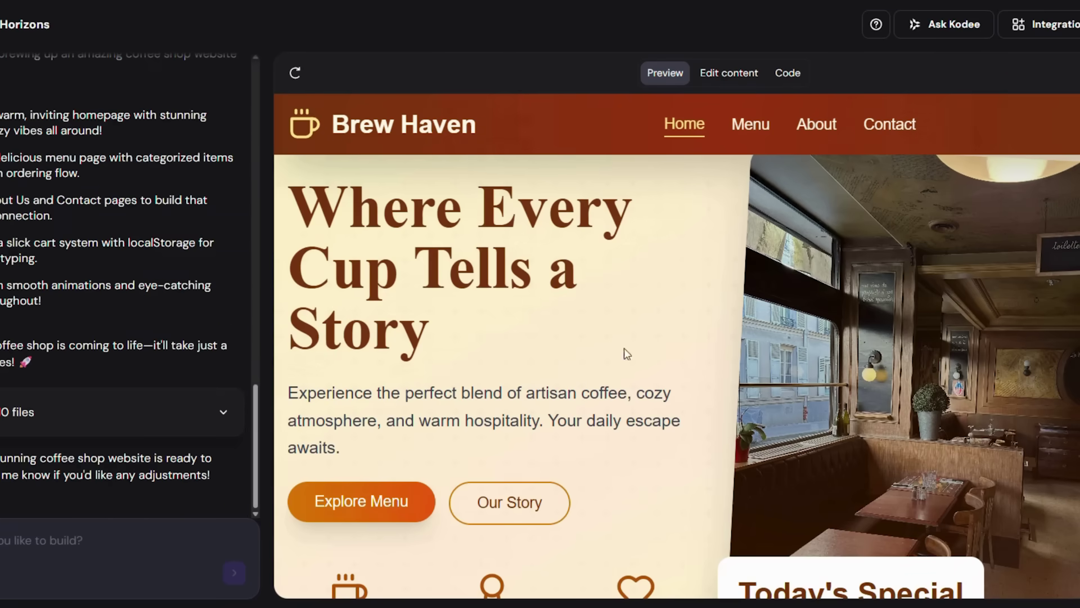
{"action": "scroll", "coordinate": [648, 358], "scroll_direction": "down", "scroll_amount": 7}
{"action": "scroll", "coordinate": [664, 326], "scroll_direction": "up", "scroll_amount": 7}
{"action": "left_click", "coordinate": [751, 128]}
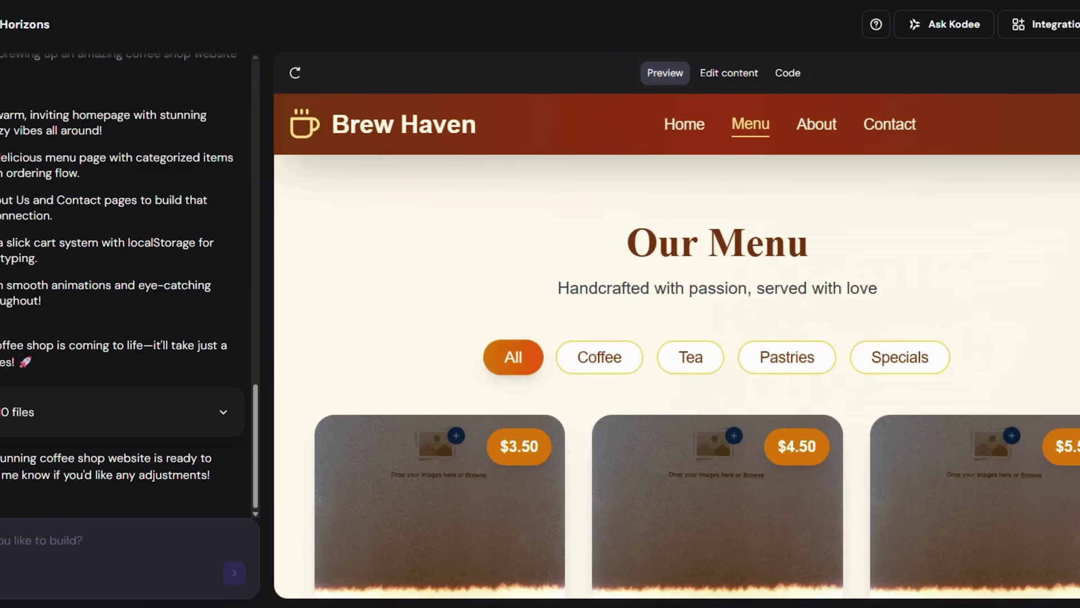
{"action": "scroll", "coordinate": [781, 328], "scroll_direction": "down", "scroll_amount": 6}
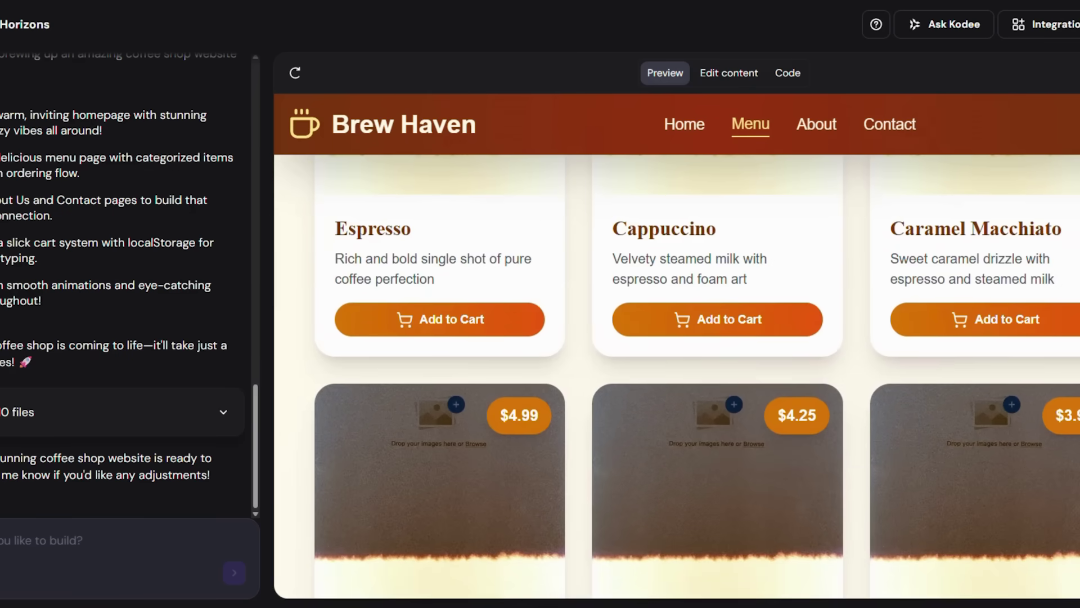
{"action": "scroll", "coordinate": [879, 289], "scroll_direction": "down", "scroll_amount": 5}
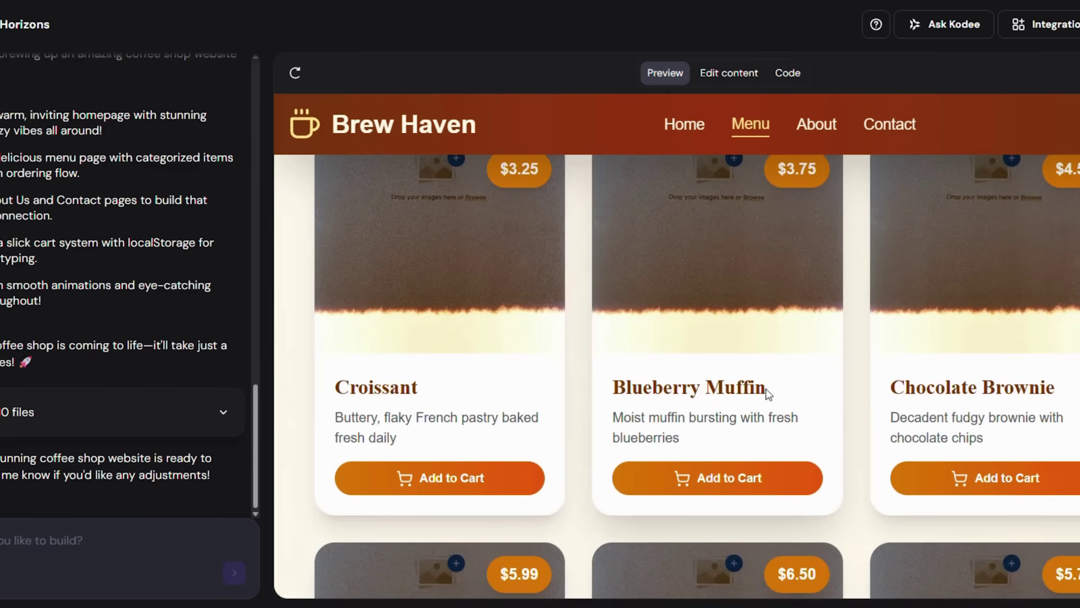
{"action": "scroll", "coordinate": [768, 392], "scroll_direction": "down", "scroll_amount": 5}
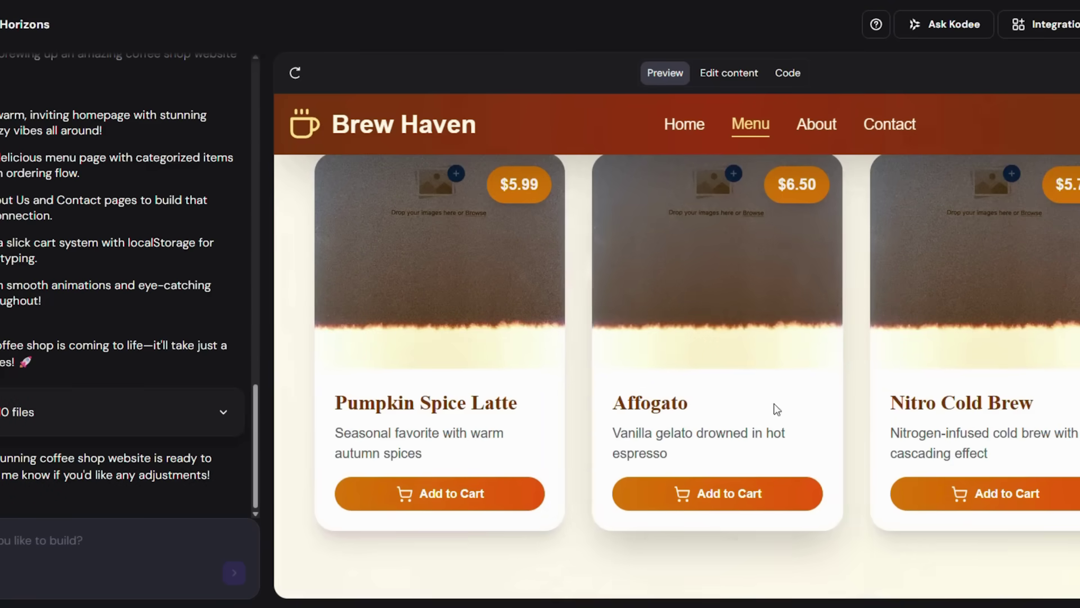
{"action": "scroll", "coordinate": [729, 245], "scroll_direction": "down", "scroll_amount": 5}
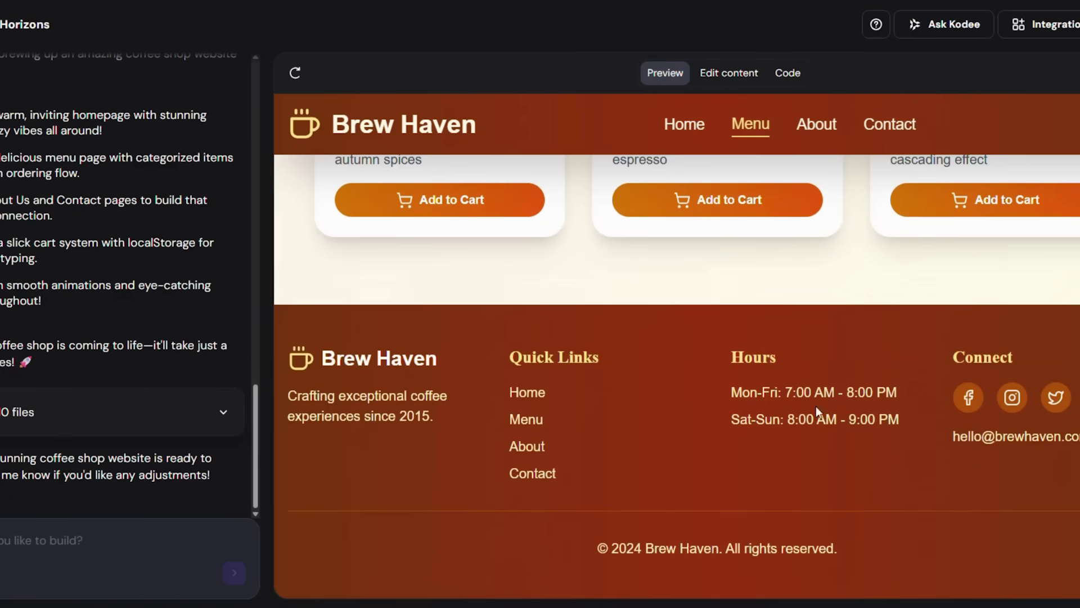
{"action": "scroll", "coordinate": [815, 406], "scroll_direction": "up", "scroll_amount": 10}
Step: Scroll through the About page in the site preview
{"action": "left_click", "coordinate": [817, 123]}
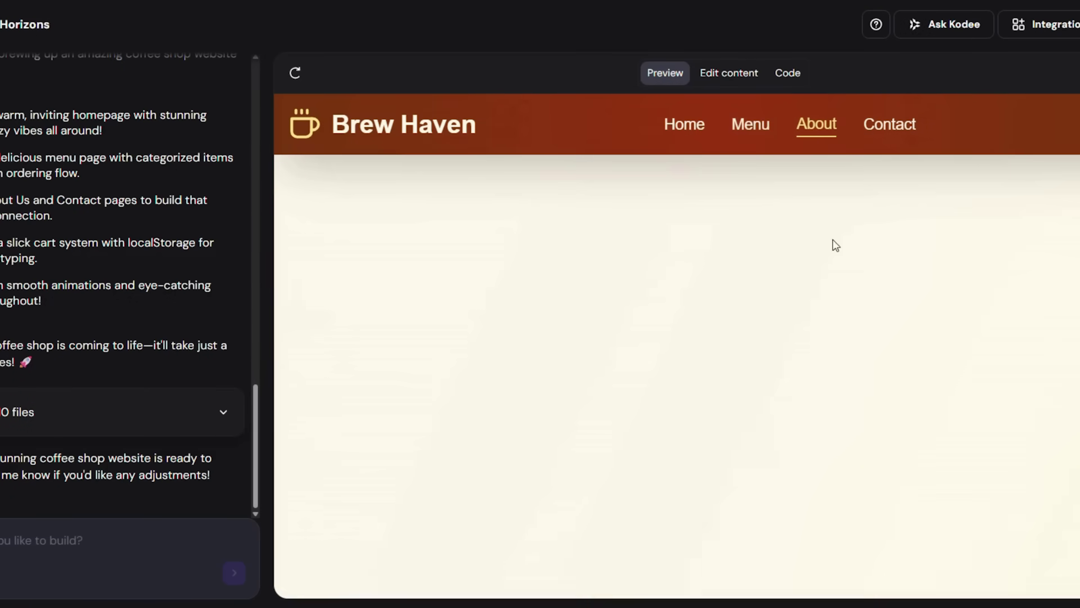
{"action": "scroll", "coordinate": [832, 244], "scroll_direction": "up", "scroll_amount": 12}
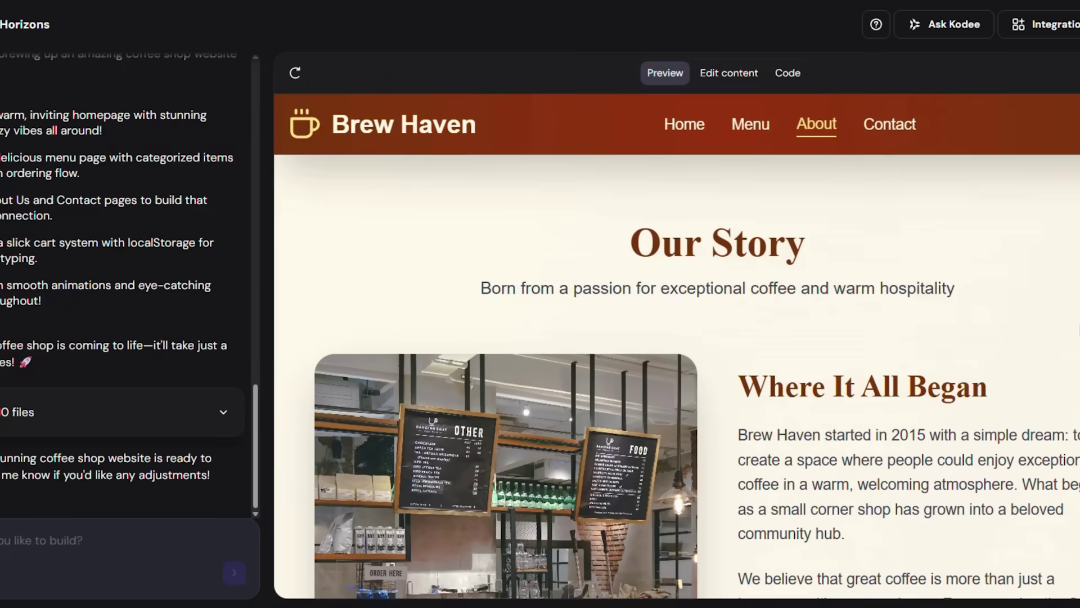
{"action": "scroll", "coordinate": [1012, 336], "scroll_direction": "down", "scroll_amount": 12}
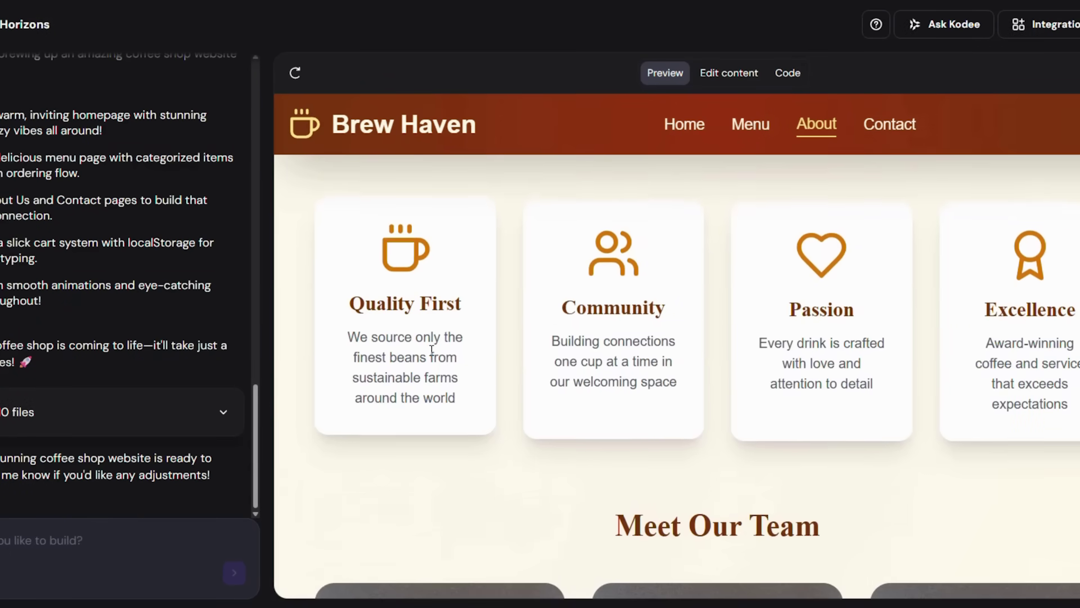
{"action": "scroll", "coordinate": [1060, 354], "scroll_direction": "down", "scroll_amount": 5}
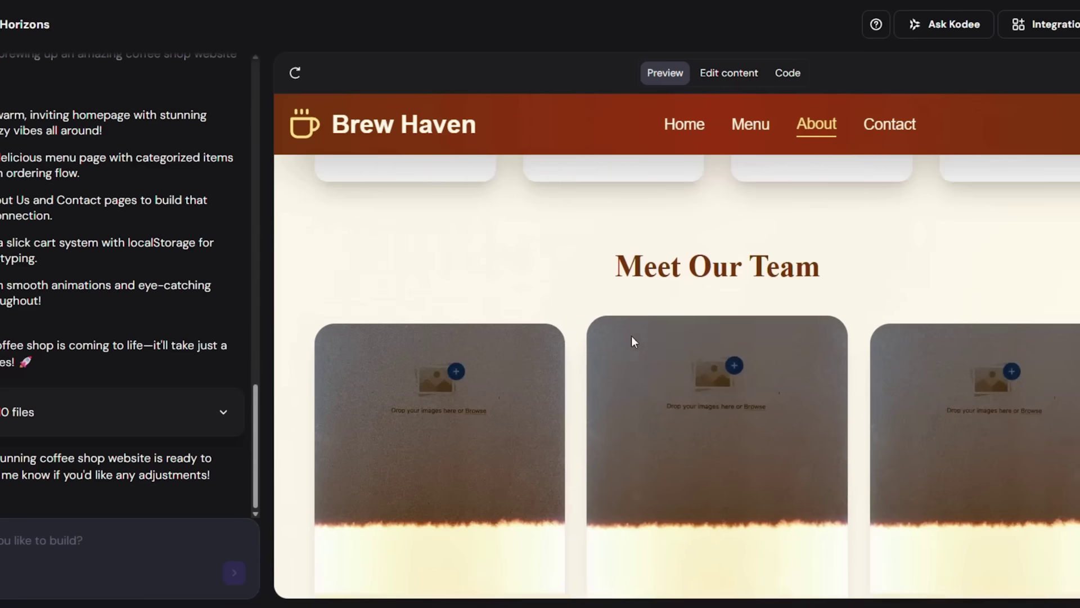
{"action": "scroll", "coordinate": [969, 375], "scroll_direction": "down", "scroll_amount": 7}
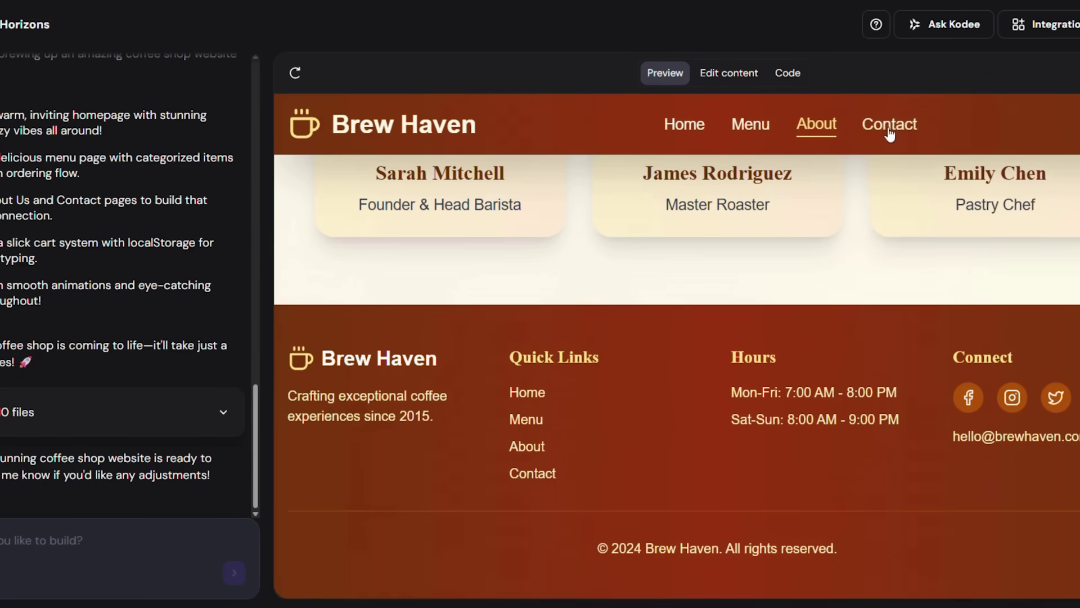
Step: Bring up the Contact page and scroll its contact details and message form
{"action": "left_click", "coordinate": [885, 128]}
{"action": "scroll", "coordinate": [841, 411], "scroll_direction": "up", "scroll_amount": 5}
{"action": "scroll", "coordinate": [833, 394], "scroll_direction": "up", "scroll_amount": 6}
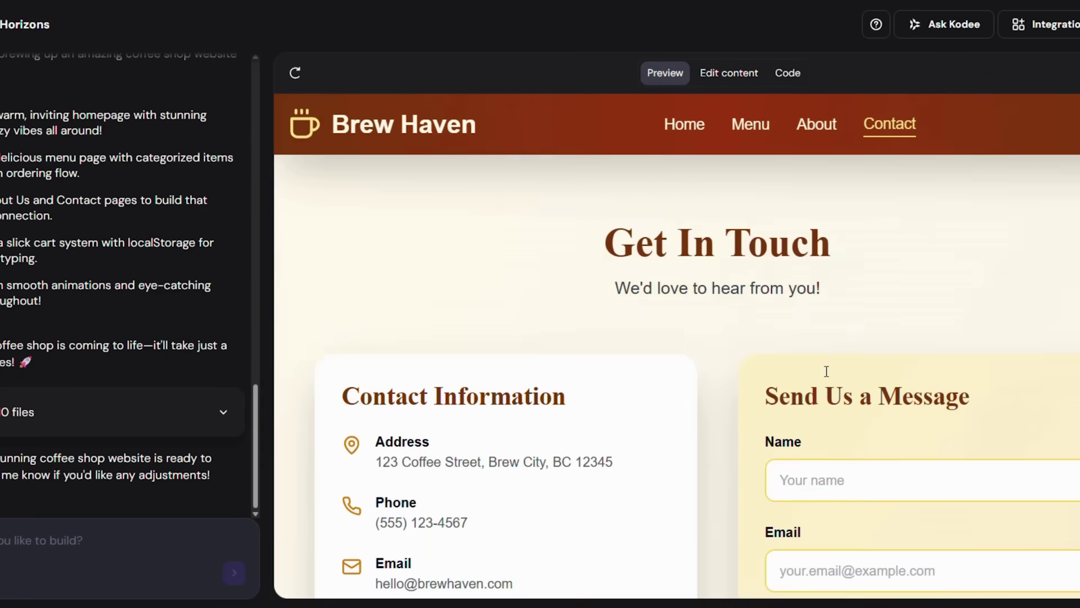
{"action": "scroll", "coordinate": [815, 360], "scroll_direction": "down", "scroll_amount": 1}
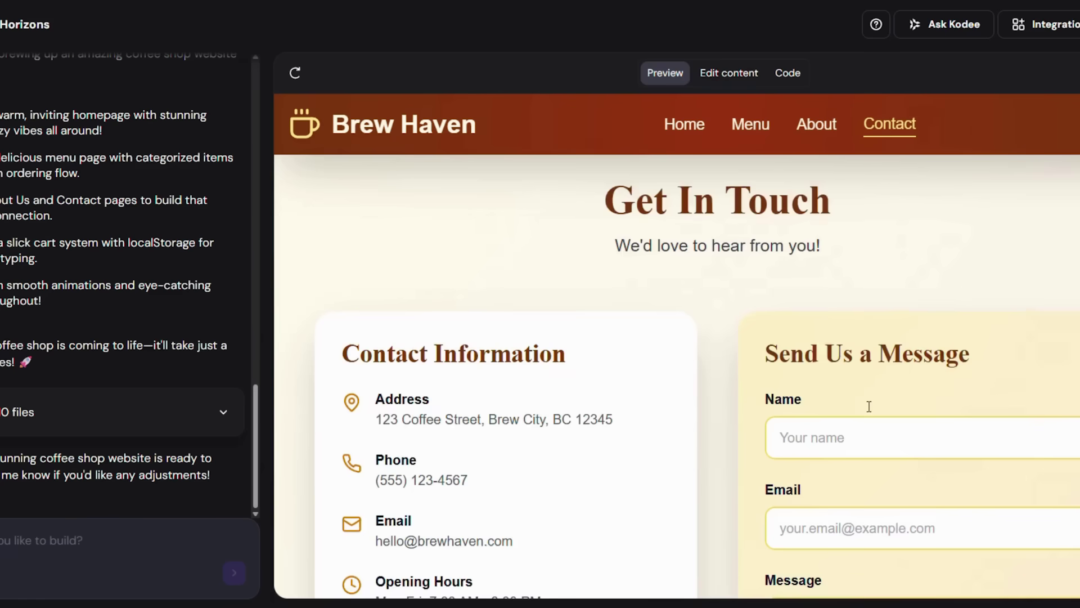